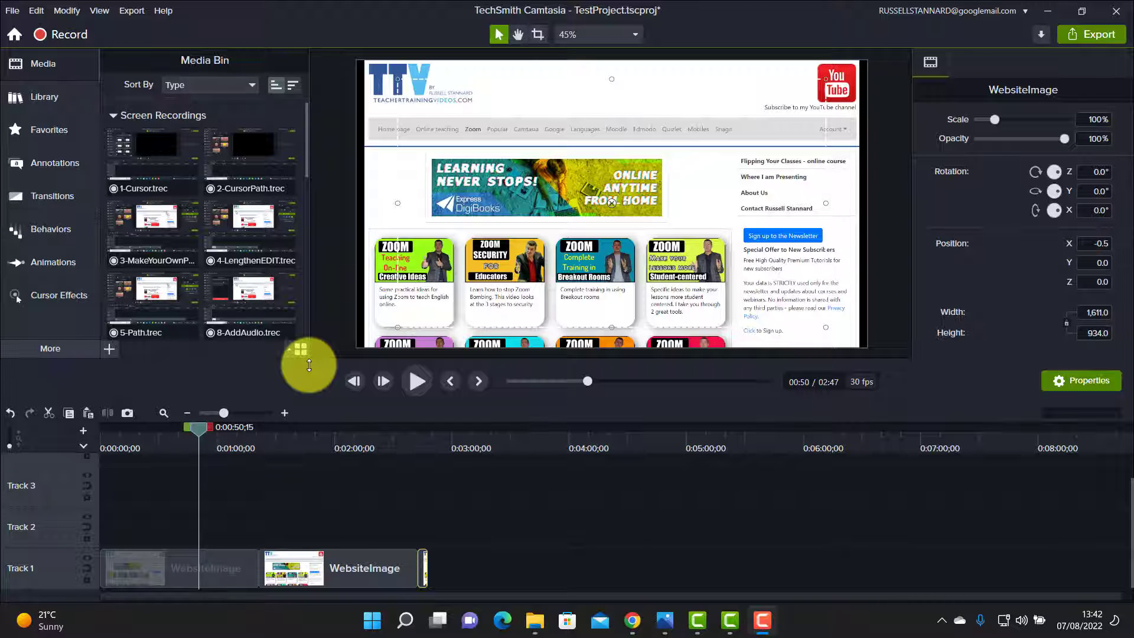
Save the project and move the timeline playhead back to 0:00:34;14.
click(9, 14)
click(11, 12)
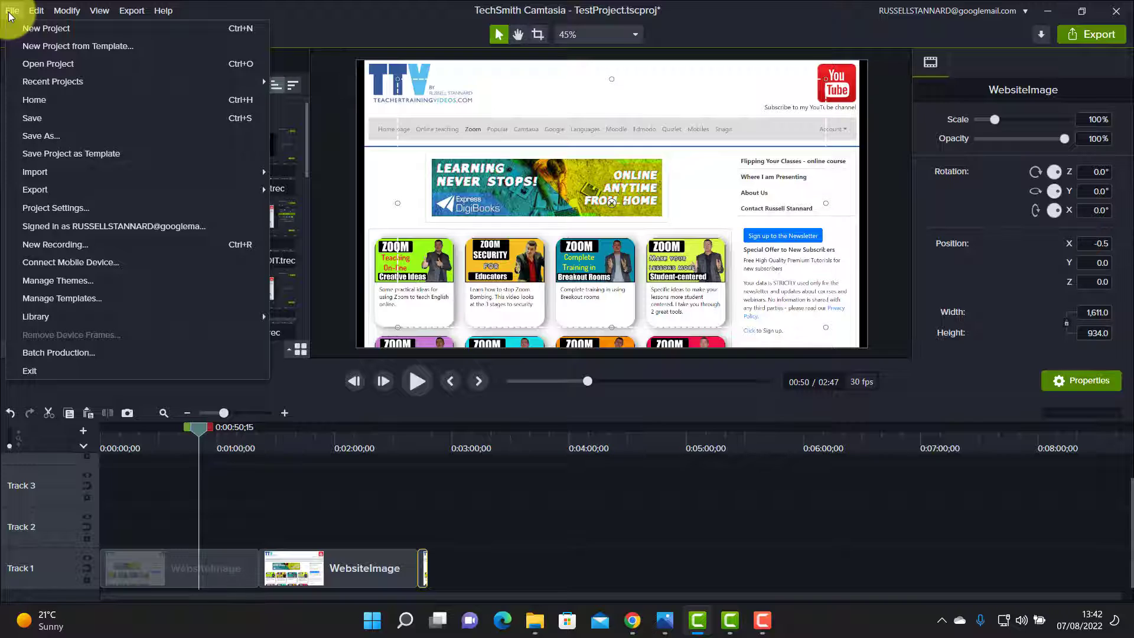
click(27, 120)
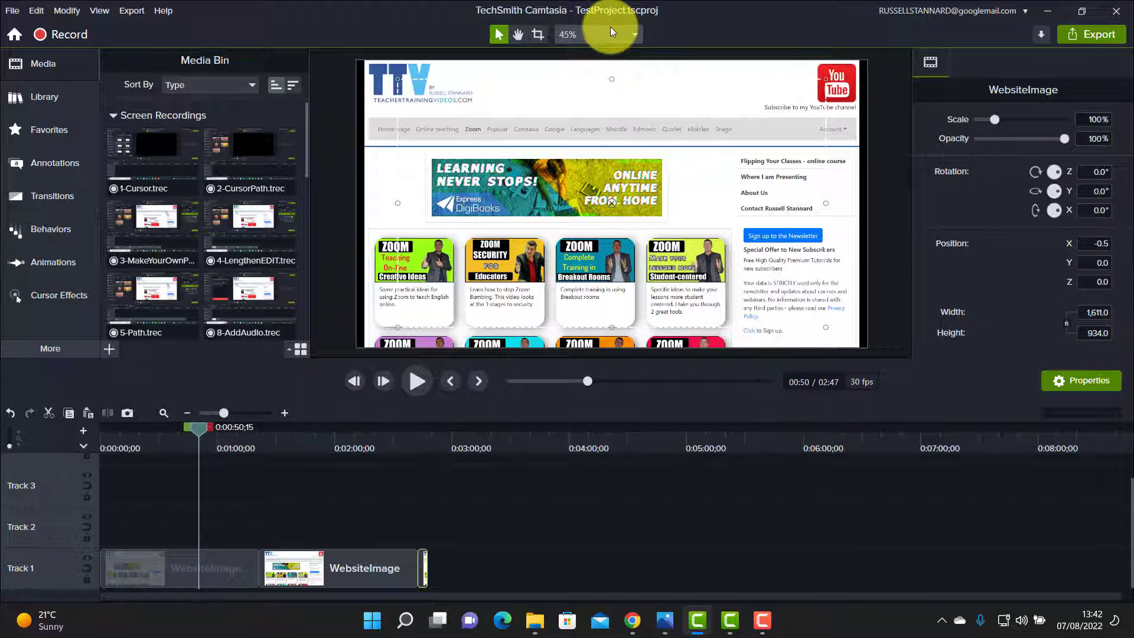
drag(195, 426, 168, 438)
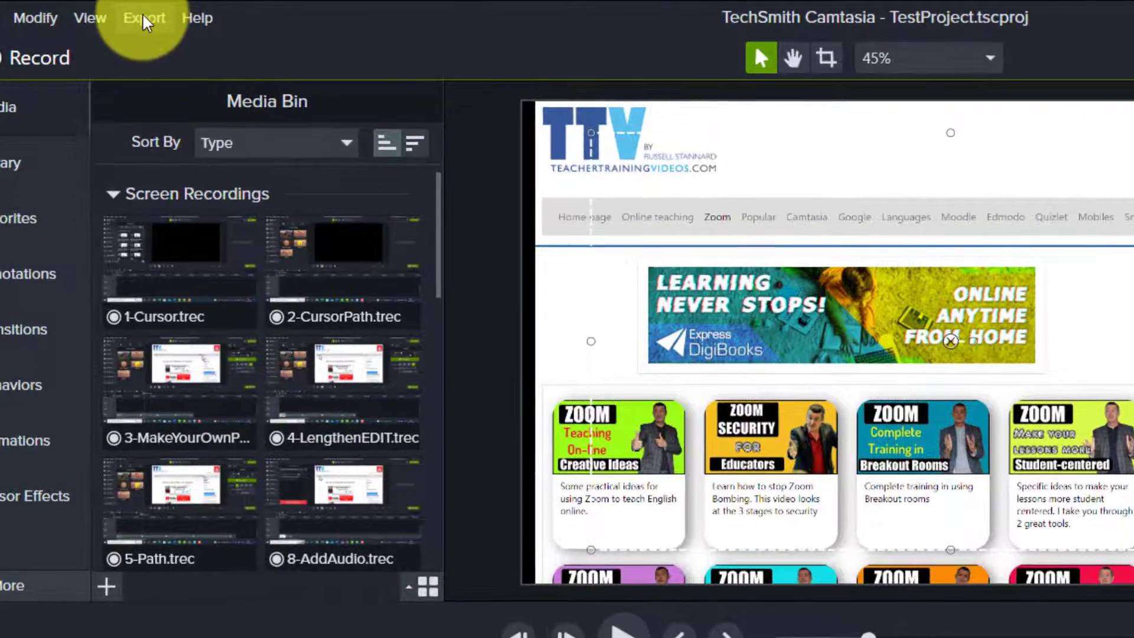
Start a local file export of the project and name the output file Output1Final1080.
click(143, 17)
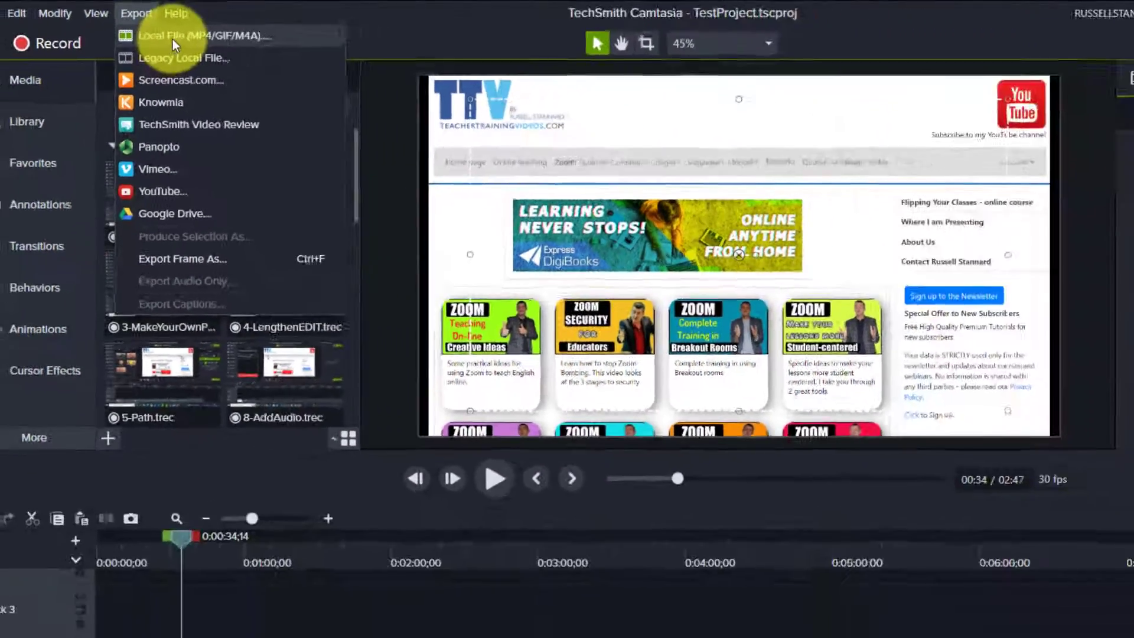
click(175, 38)
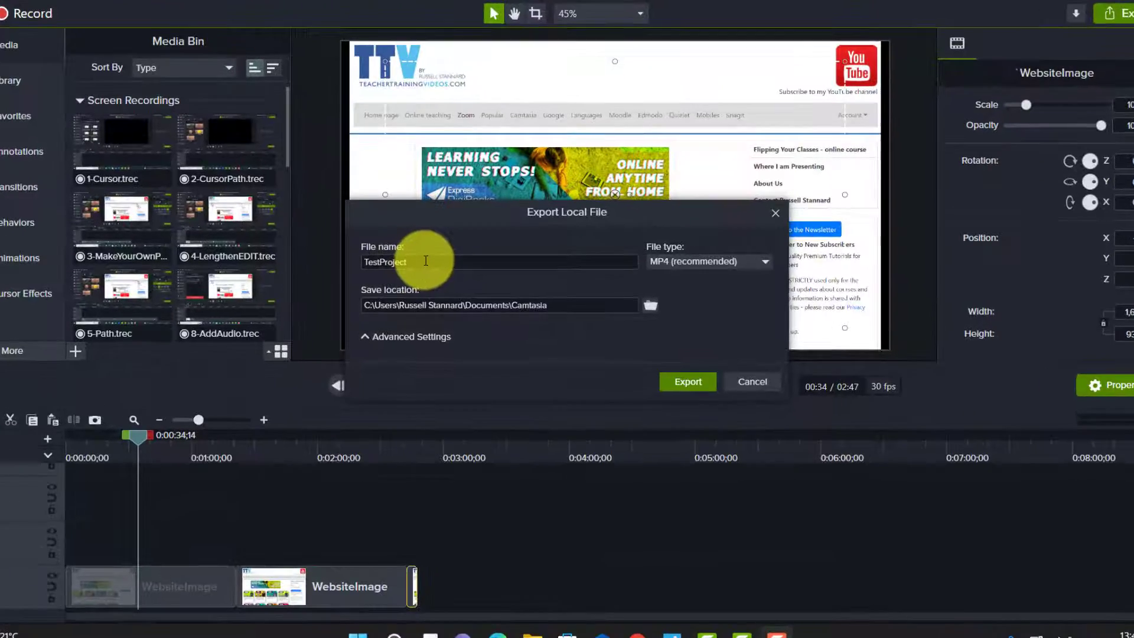
click(425, 260)
key(BackSpace)
key(BackSpace)
key(BackSpace)
key(BackSpace)
key(BackSpace)
key(BackSpace)
key(BackSpace)
key(BackSpace)
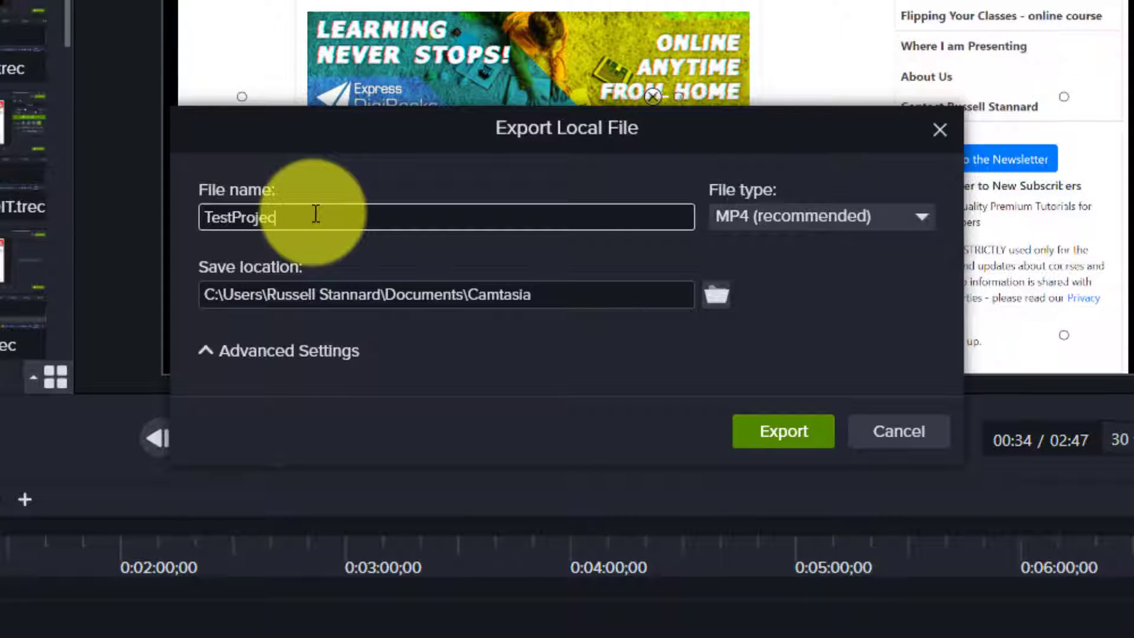
key(BackSpace)
key(BackSpace)
key(BackSpace)
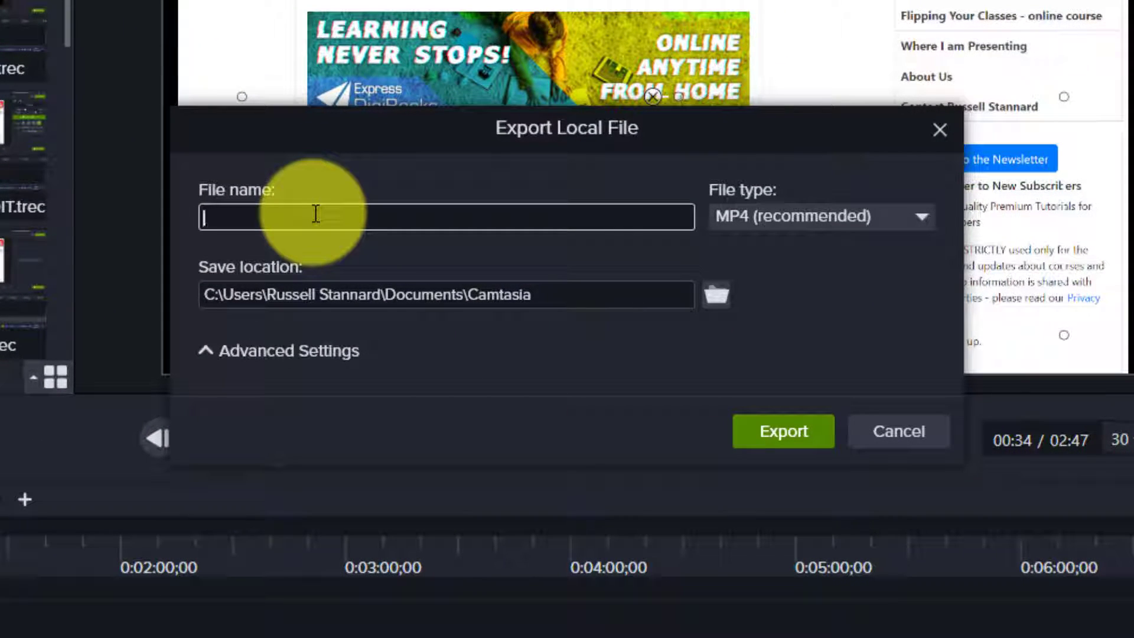
text(Output1)
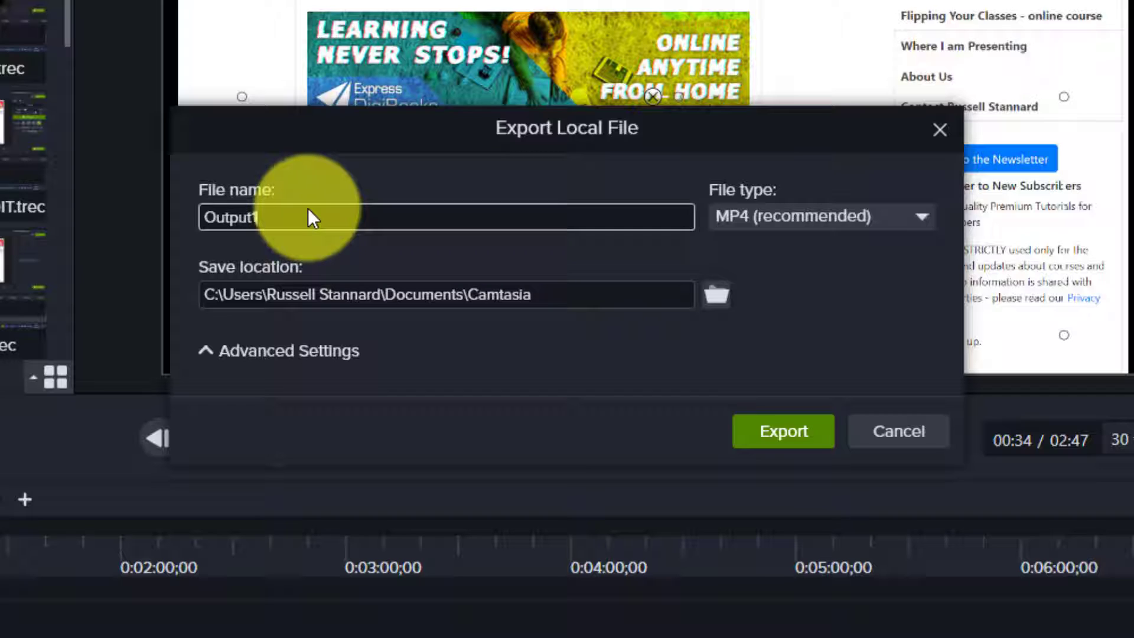
text(Final)
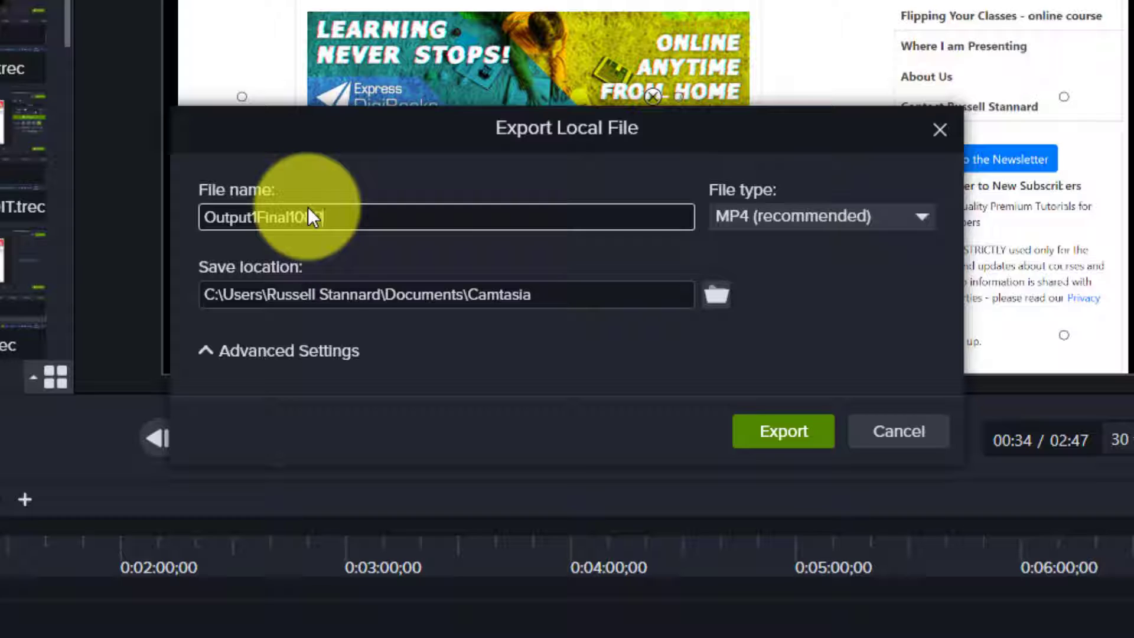
text(1080)
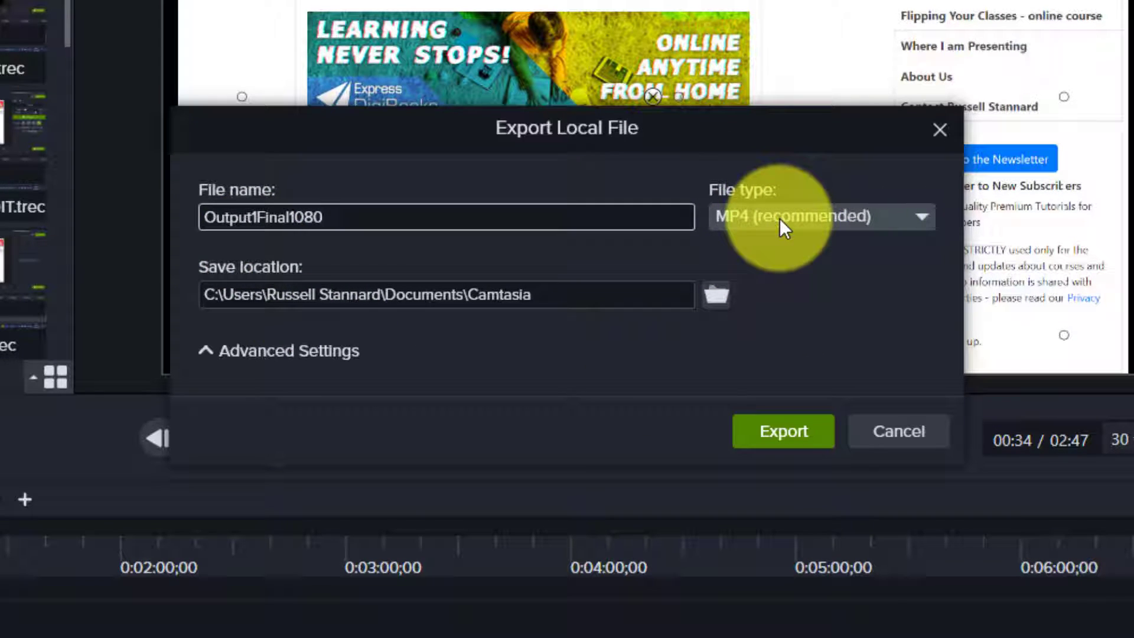
Set the export's save location to the Unit5OutputsCamtasia folder inside CamtasiaProject on the Desktop.
click(717, 295)
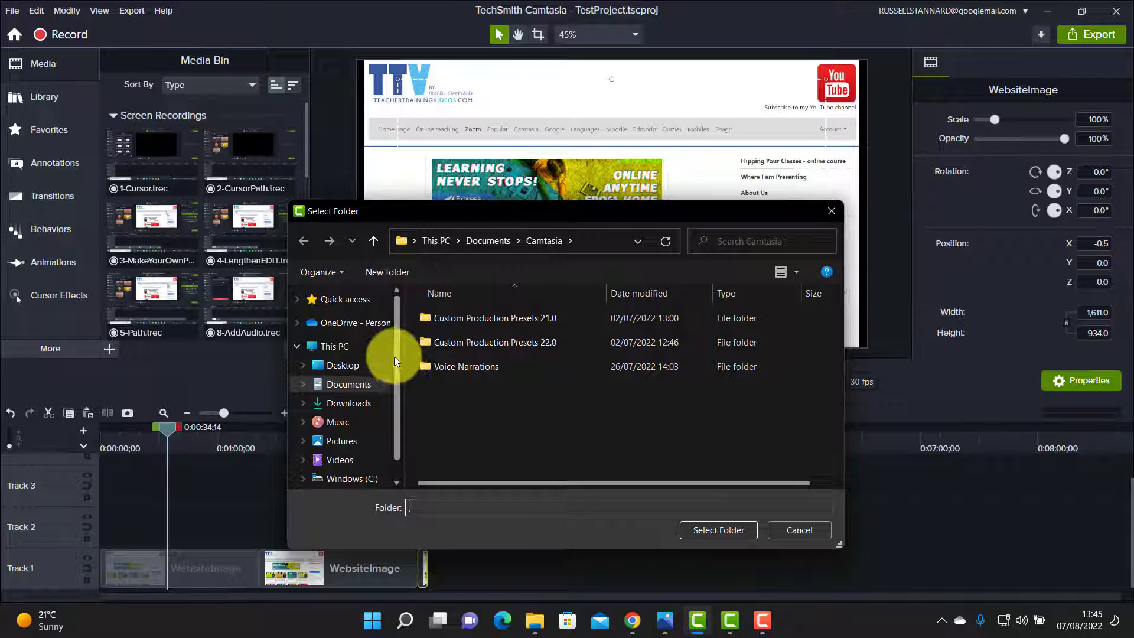
click(336, 365)
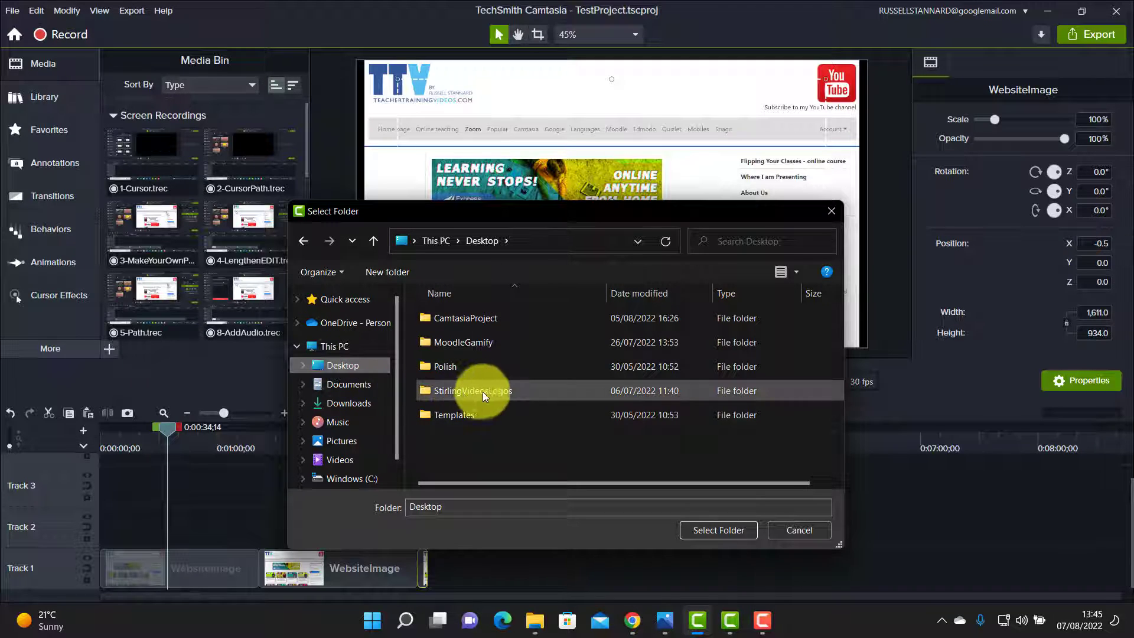
double_click(479, 317)
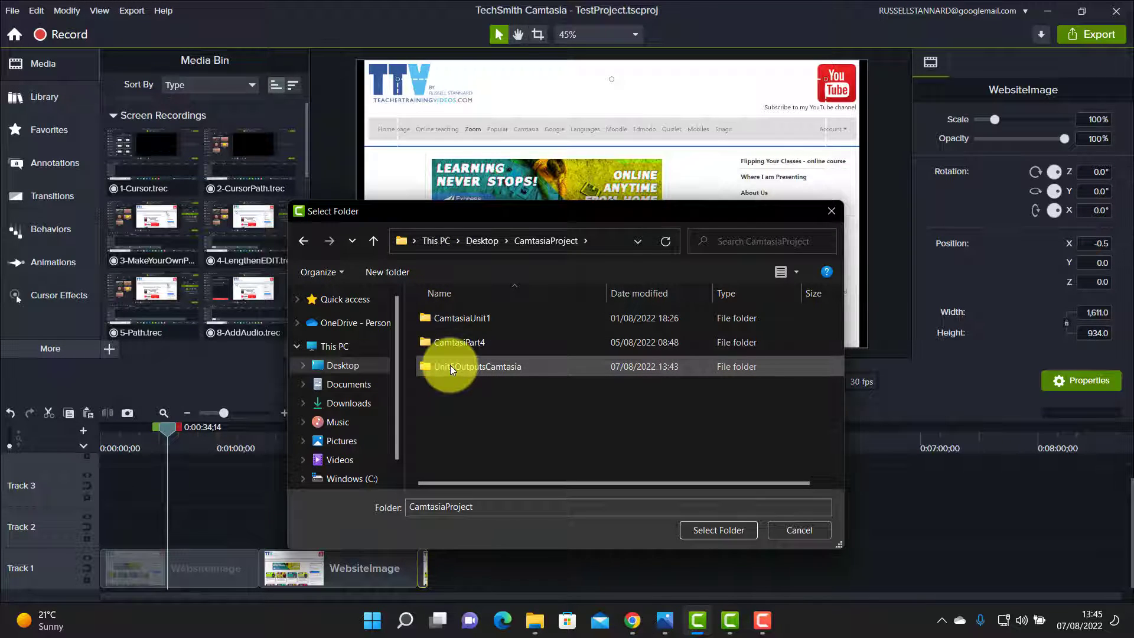
double_click(423, 365)
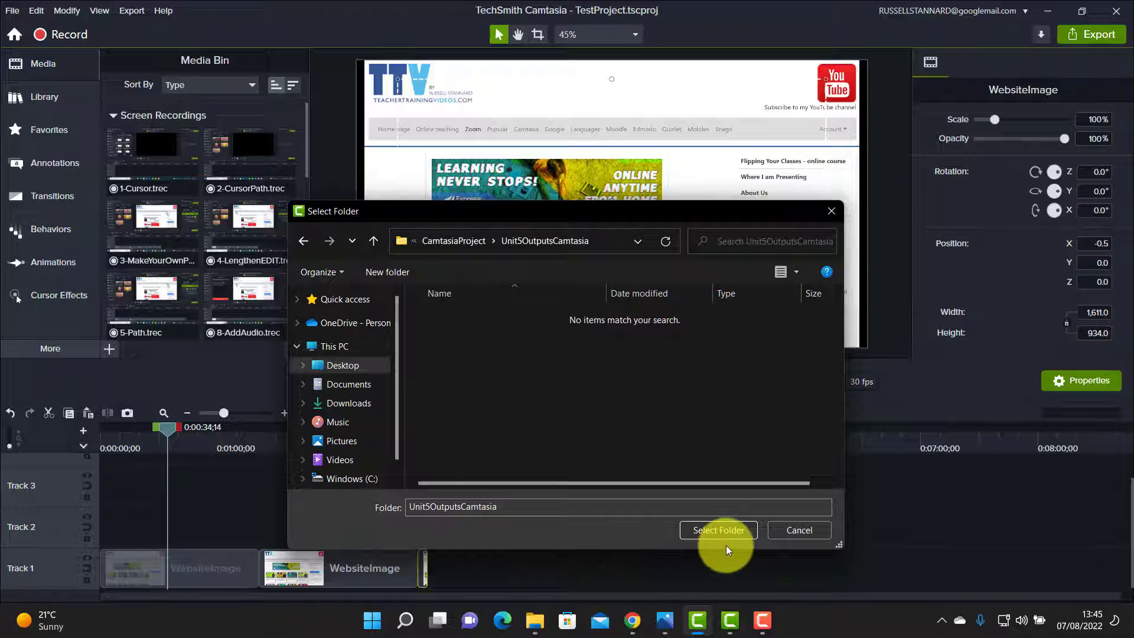
click(718, 529)
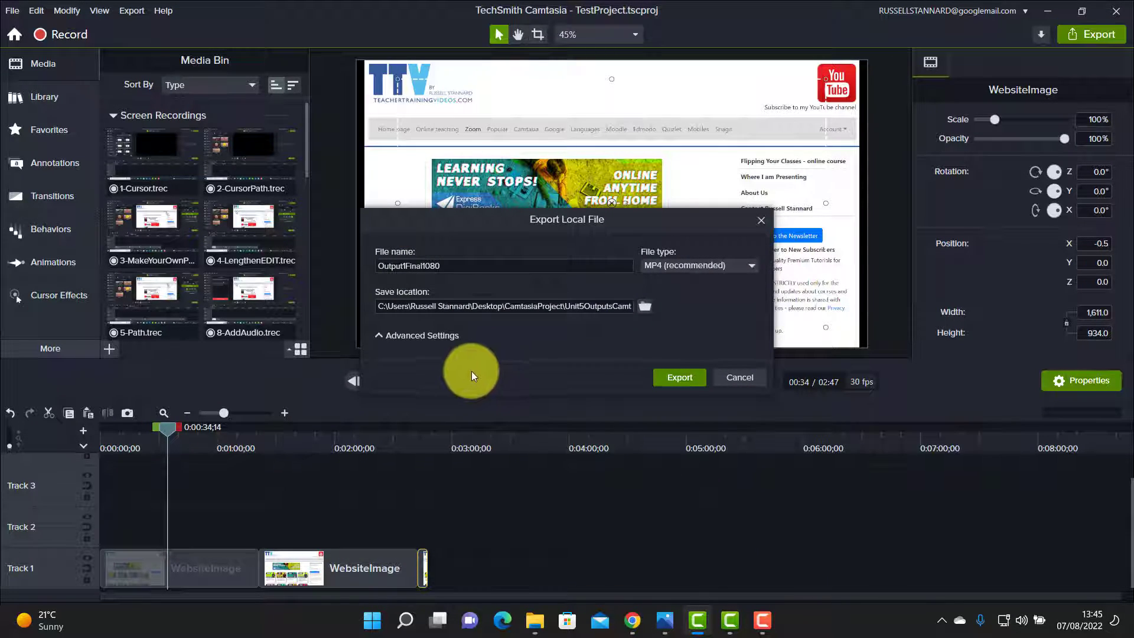
Set the export dimensions to 1080p HD (1920x1080) in the advanced settings and export the video.
click(401, 333)
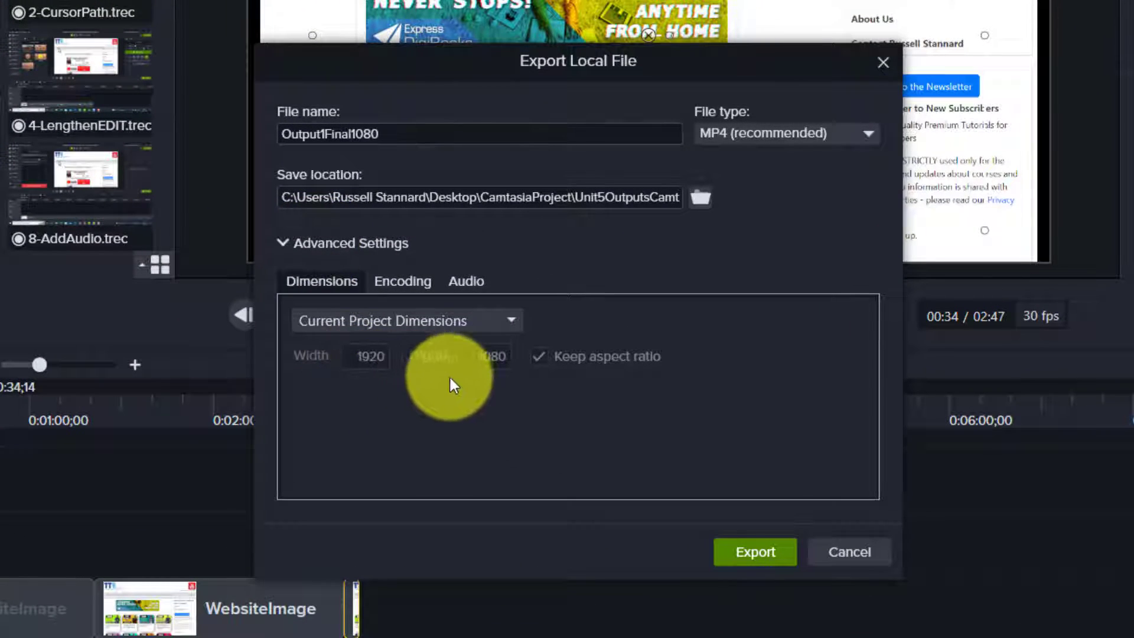
click(511, 320)
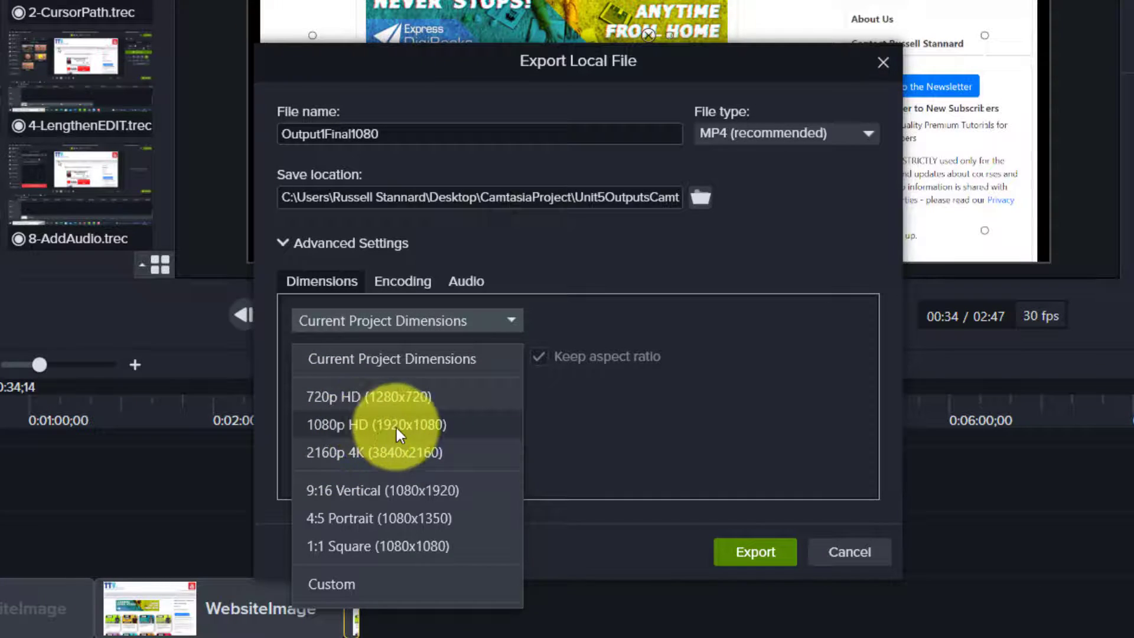
click(370, 424)
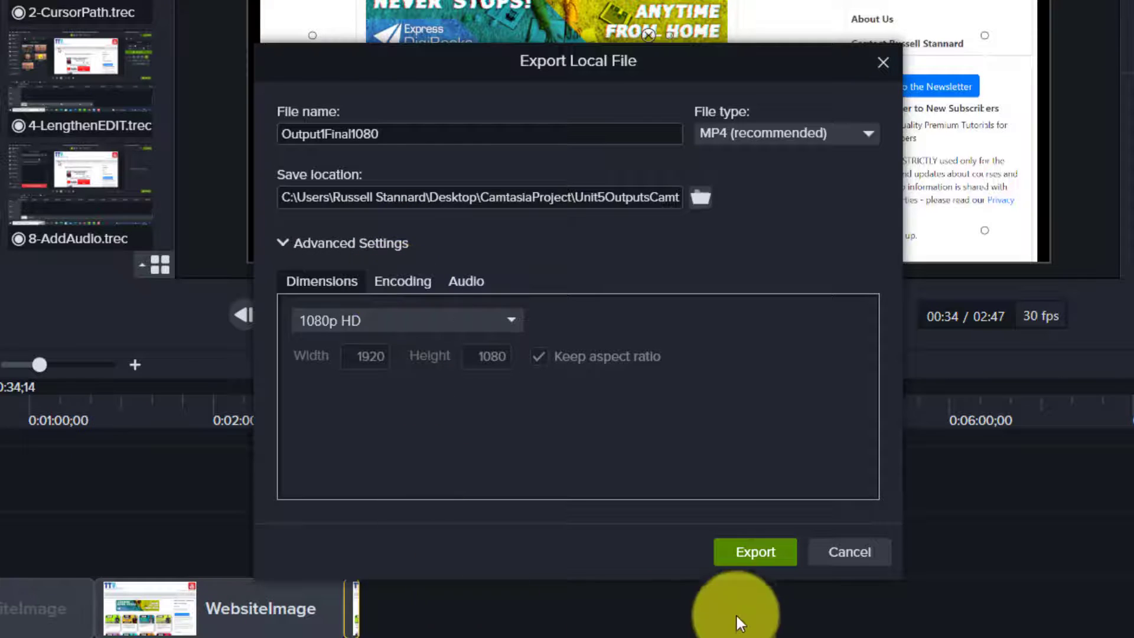
click(761, 552)
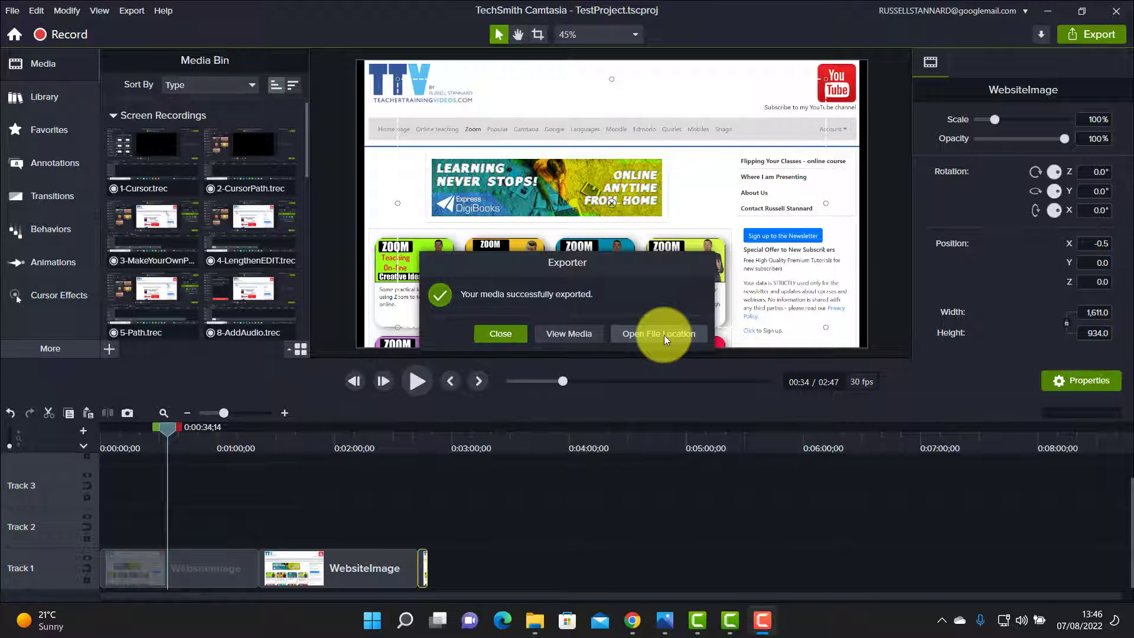
View the exported video in the media player and pause its playback.
click(574, 333)
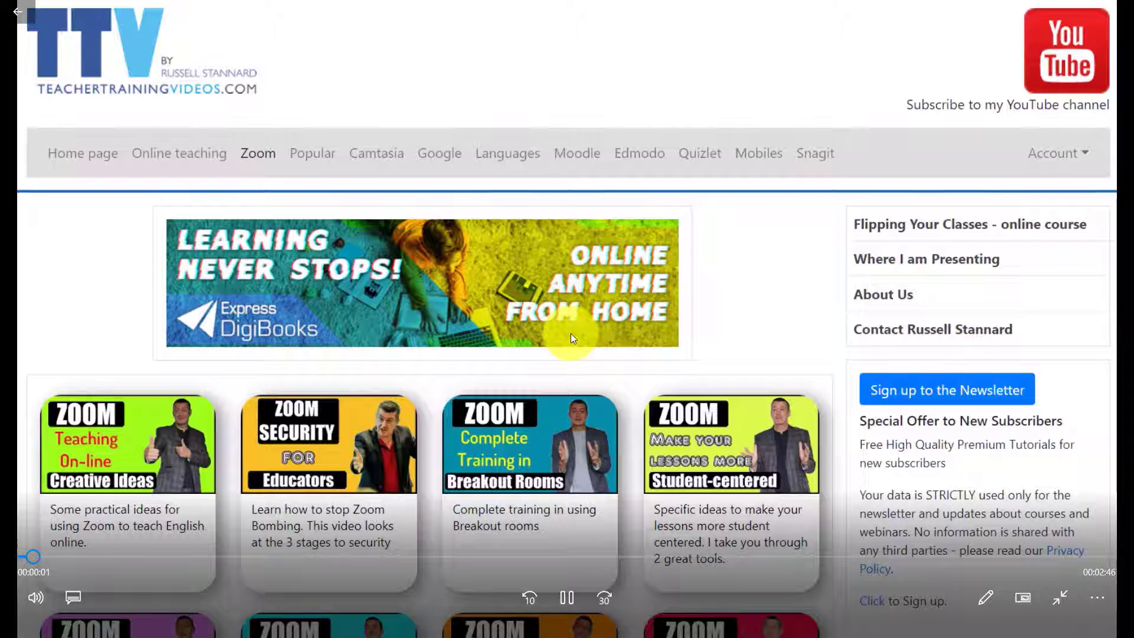
click(568, 598)
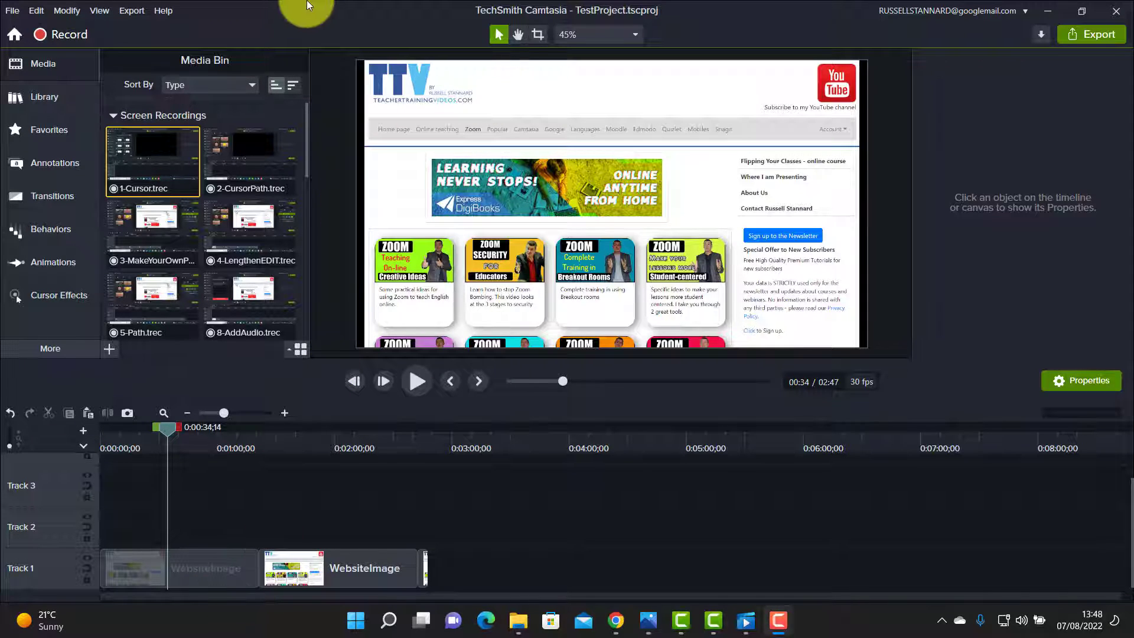
Start another local file export of the project and name the output file TestVideoOutput1280.
click(131, 11)
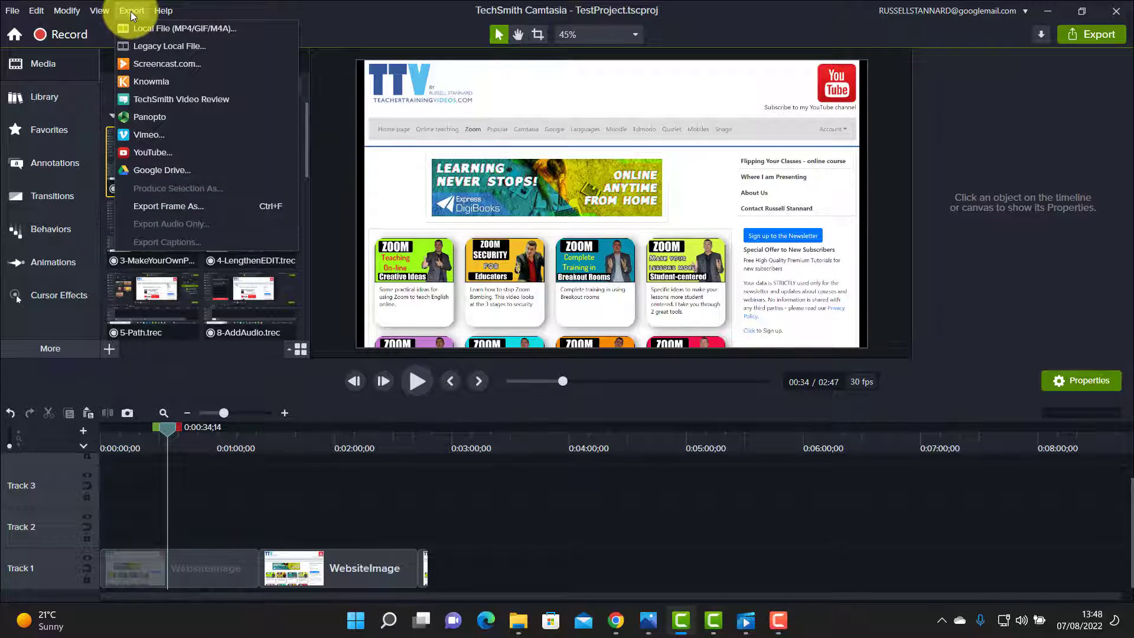
click(166, 29)
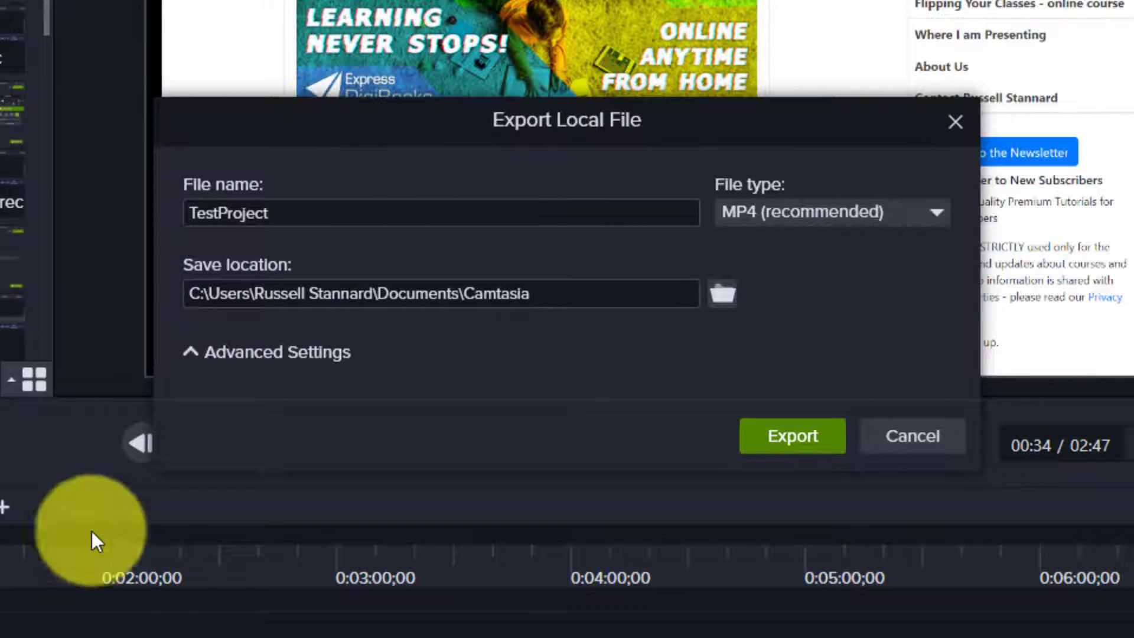
click(328, 201)
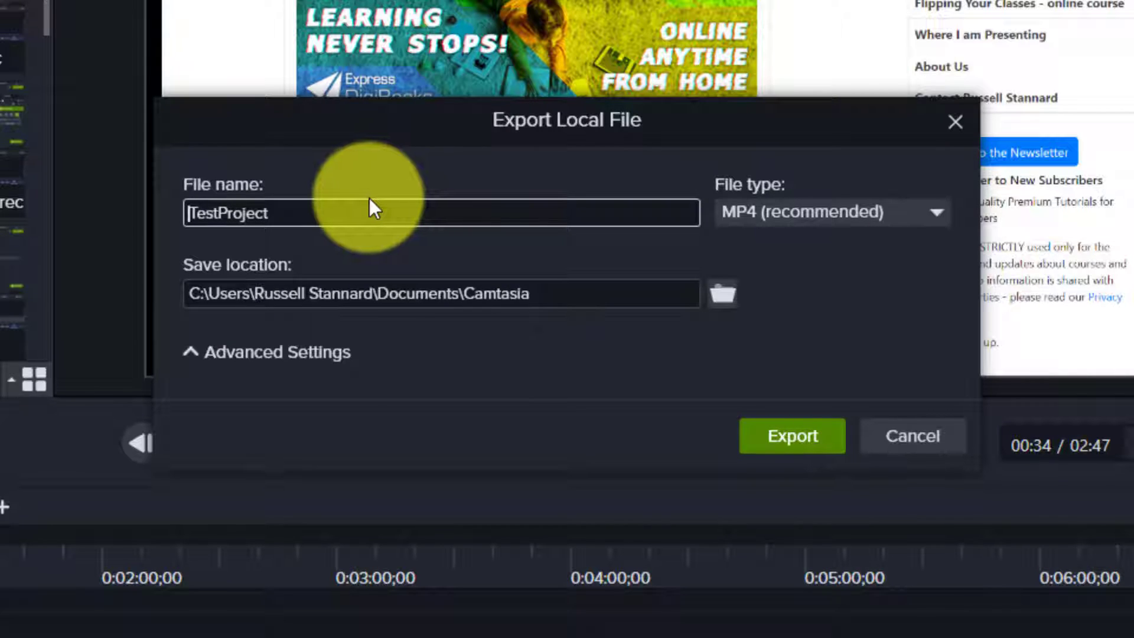
key(Right)
key(Right)
key(Right)
key(Right)
key(Right)
key(Right)
key(Right)
key(Right)
key(Right)
key(Right)
key(Right)
key(BackSpace)
key(BackSpace)
key(BackSpace)
key(BackSpace)
key(BackSpace)
key(BackSpace)
key(BackSpace)
key(BackSpace)
key(BackSpace)
key(BackSpace)
key(BackSpace)
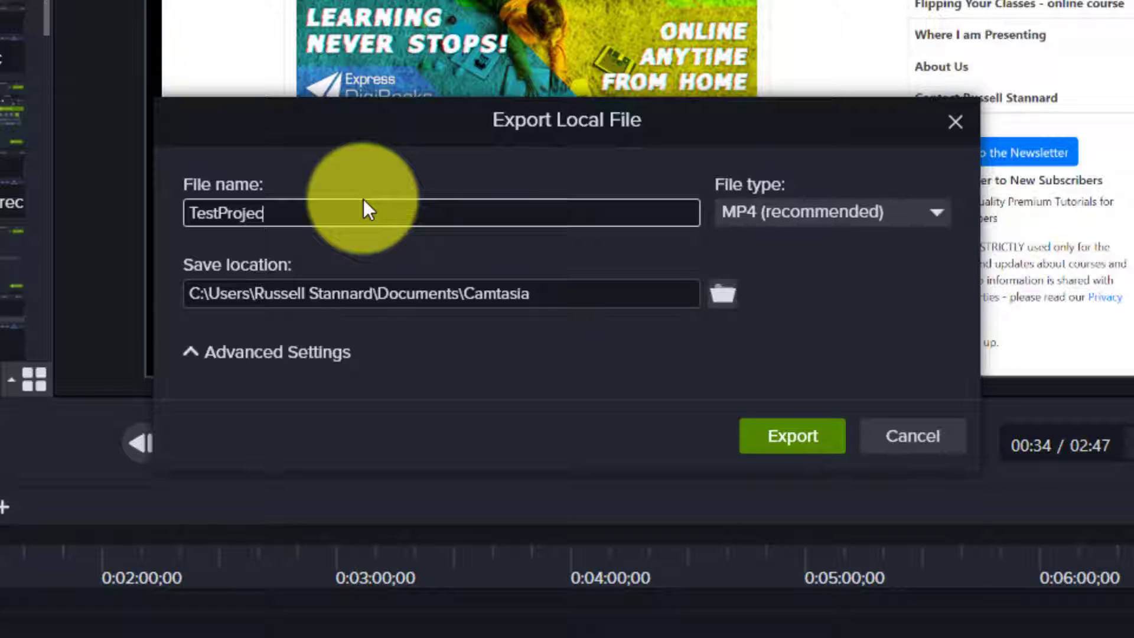
text(TestVi)
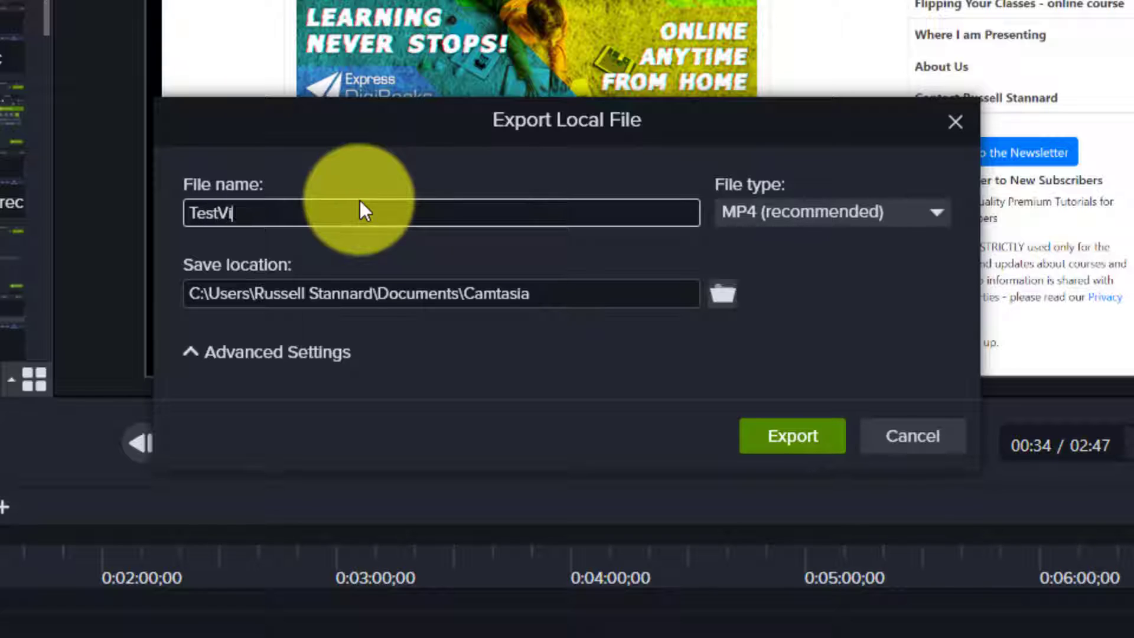
text(deoOutpu)
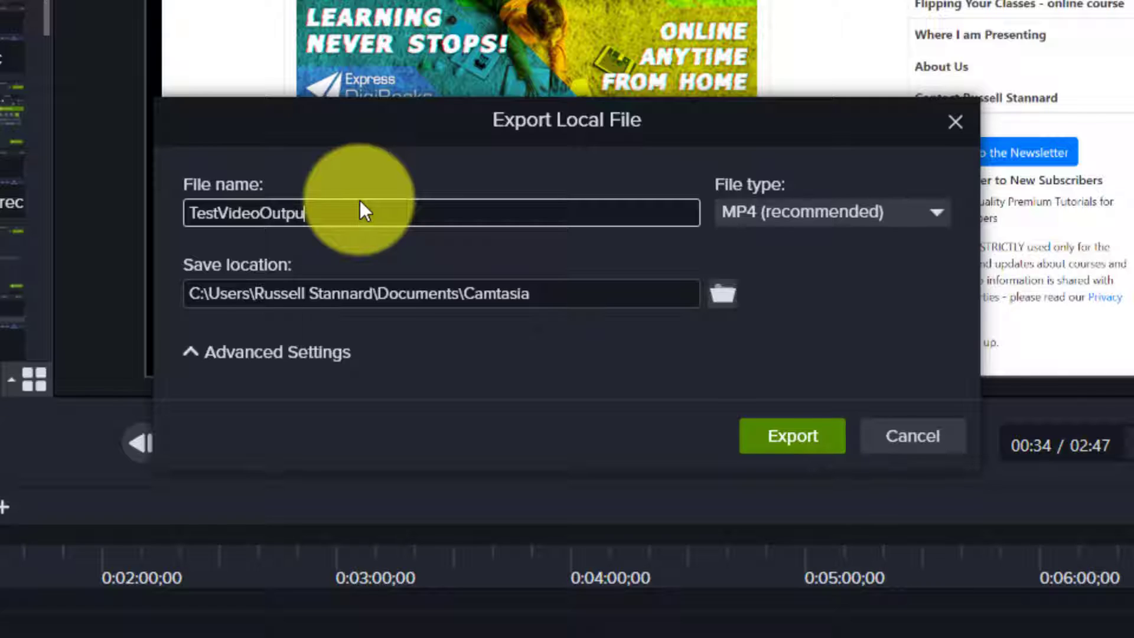
text(t1280)
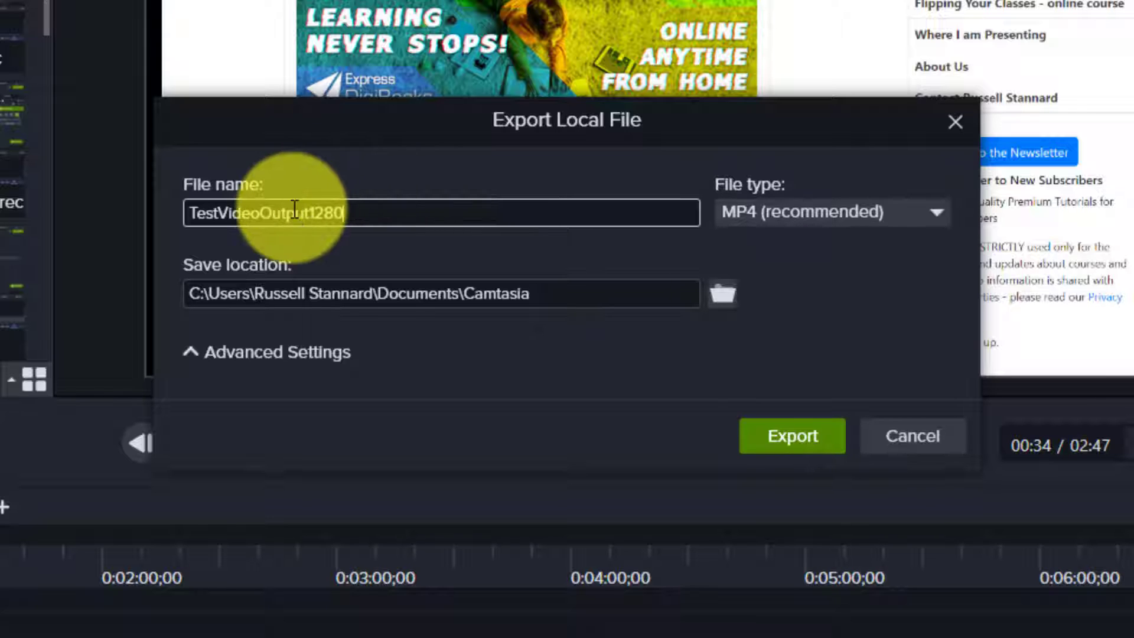
Set the save location of the TestVideoOutput1280 export to Desktop > CamtasiaProject > Unit5OutputsCamtasia.
click(728, 294)
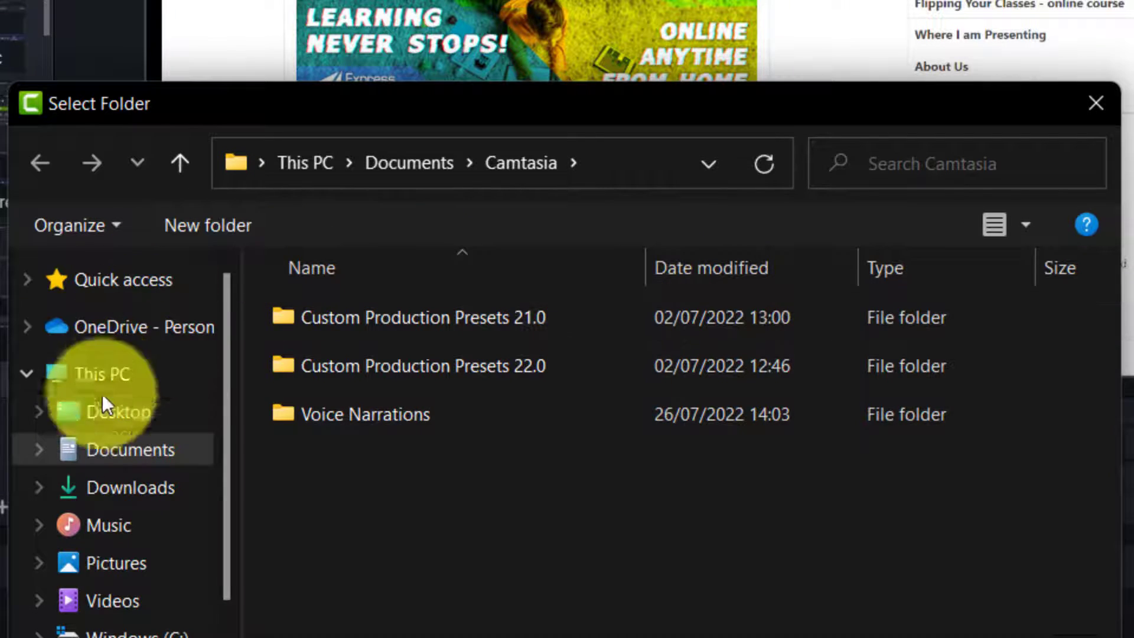
click(104, 424)
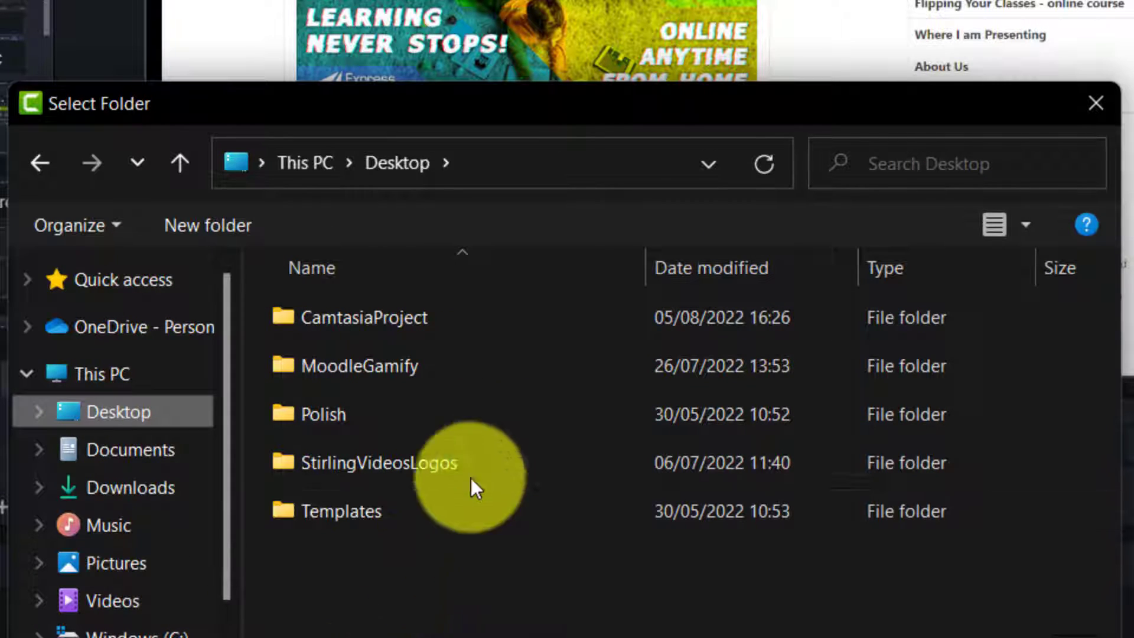
click(356, 314)
double_click(357, 314)
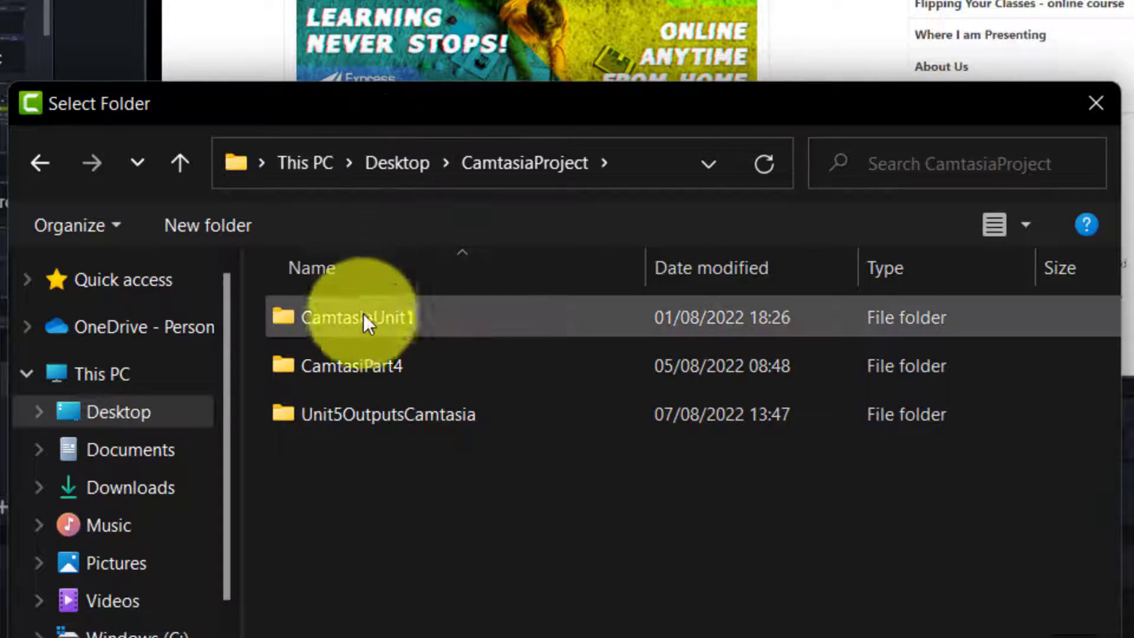
click(332, 414)
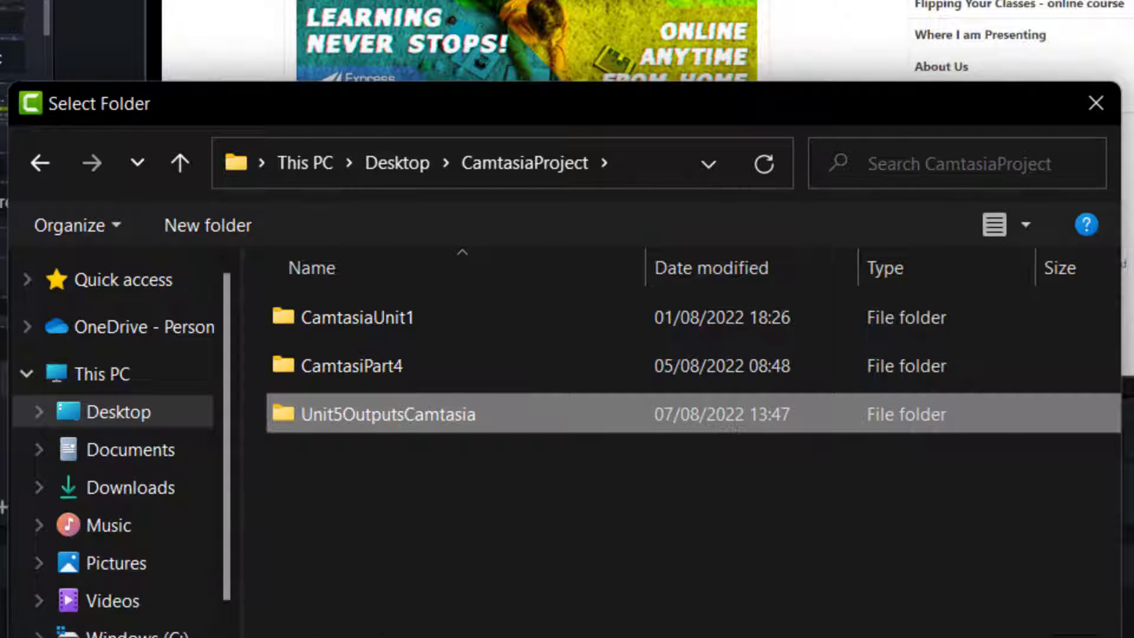
key(Return)
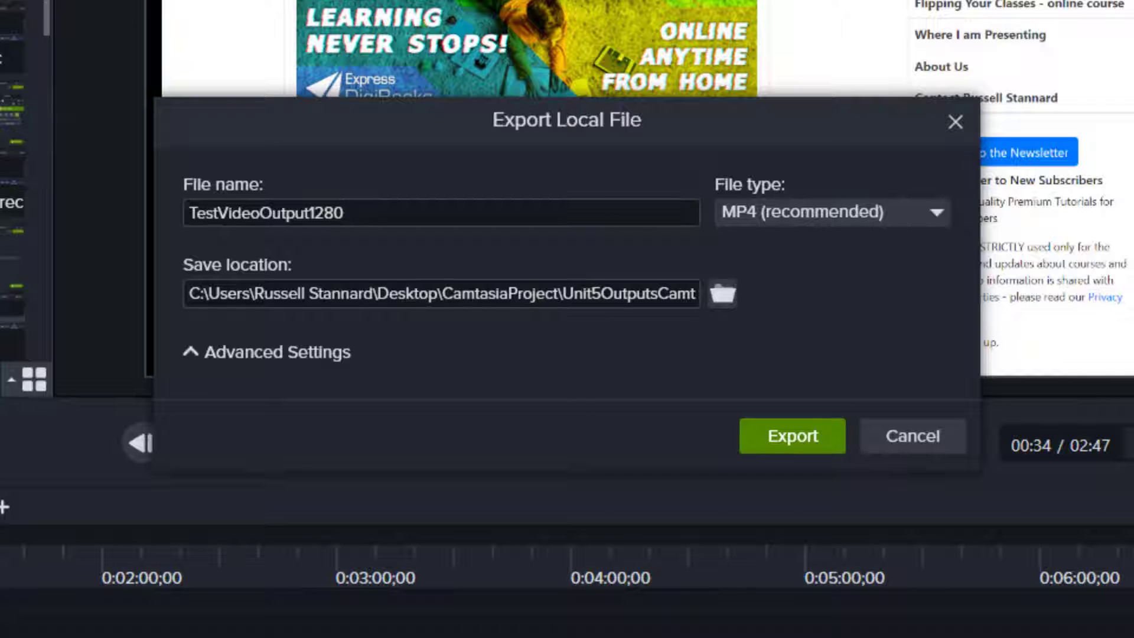
Set the dimensions of the TestVideoOutput1280 export to 720p HD (1280x720) in the advanced settings.
click(226, 356)
click(482, 454)
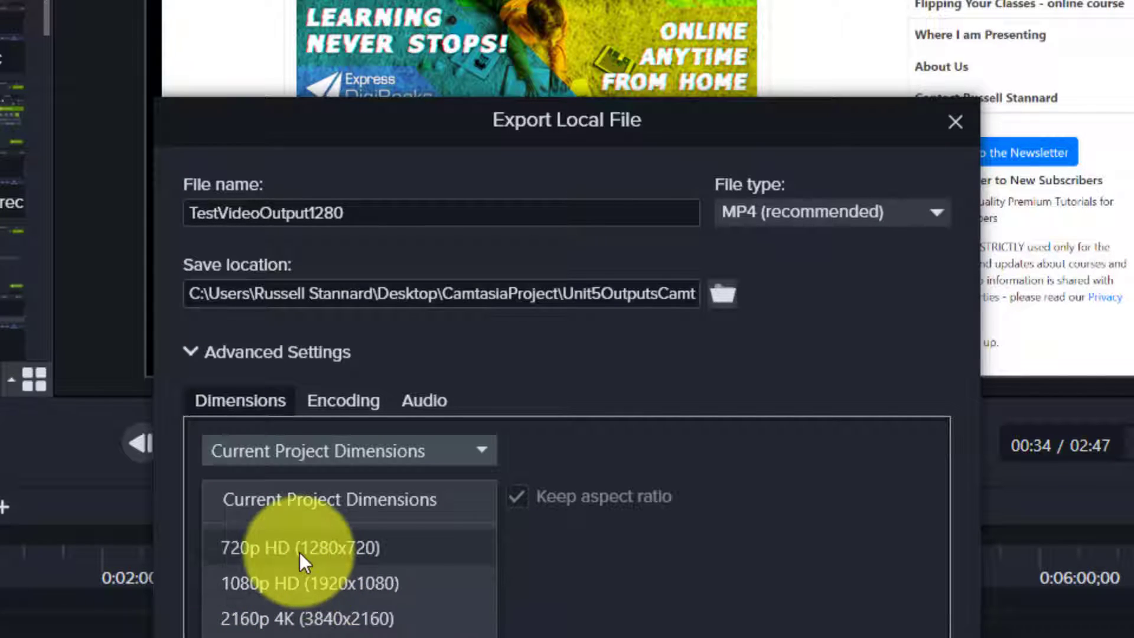
click(334, 547)
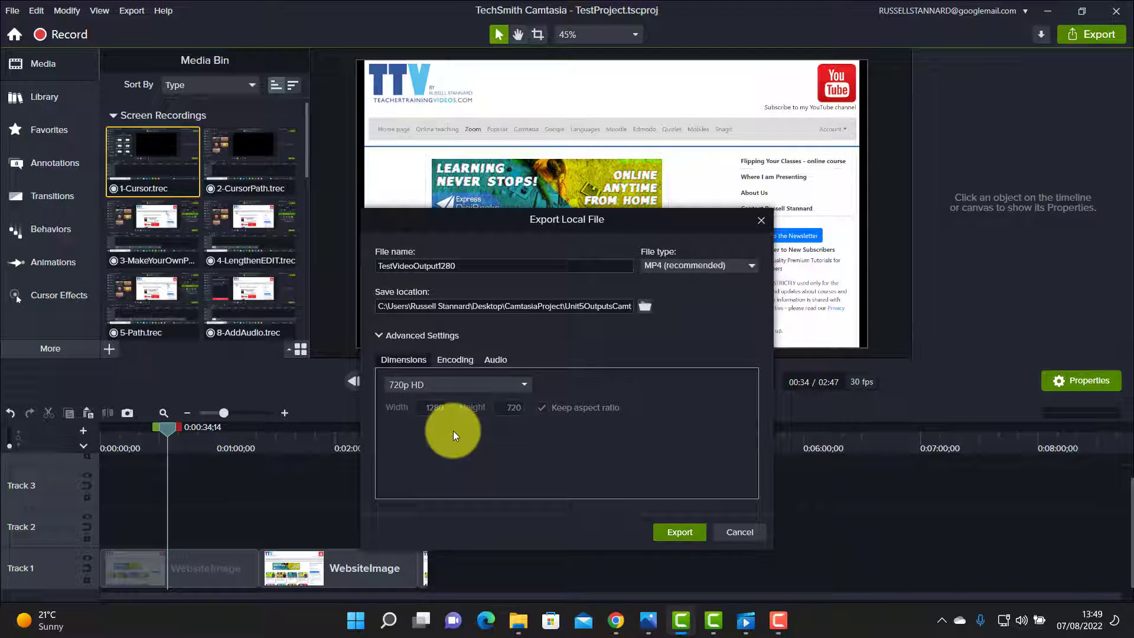
Export TestVideoOutput1280 as a local file, view the finished media and pause its playback.
click(685, 534)
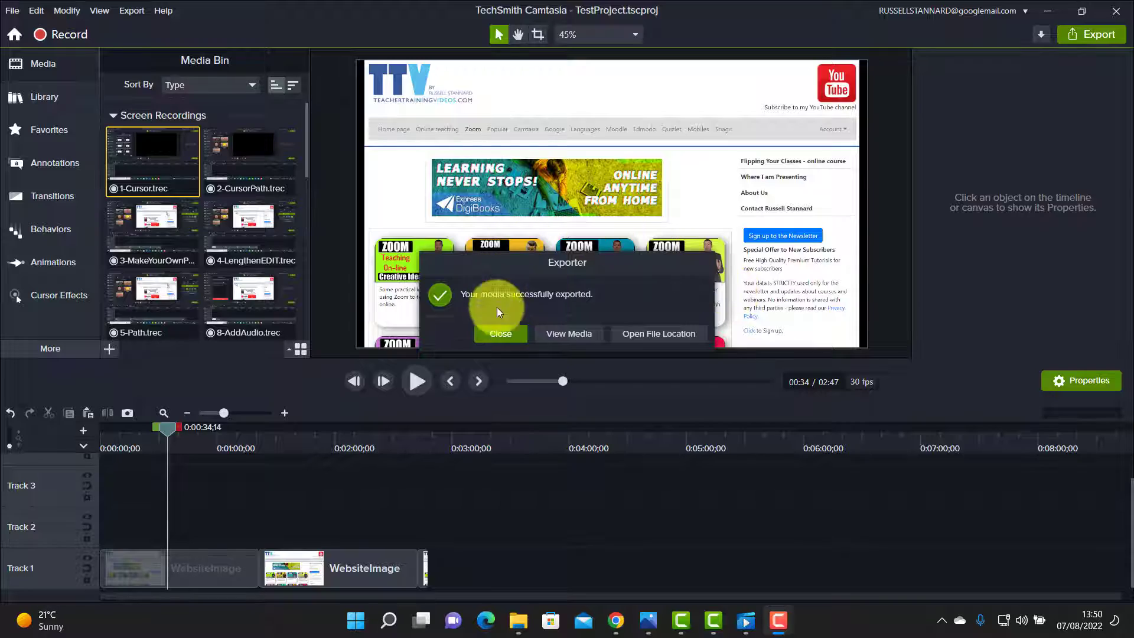
click(568, 335)
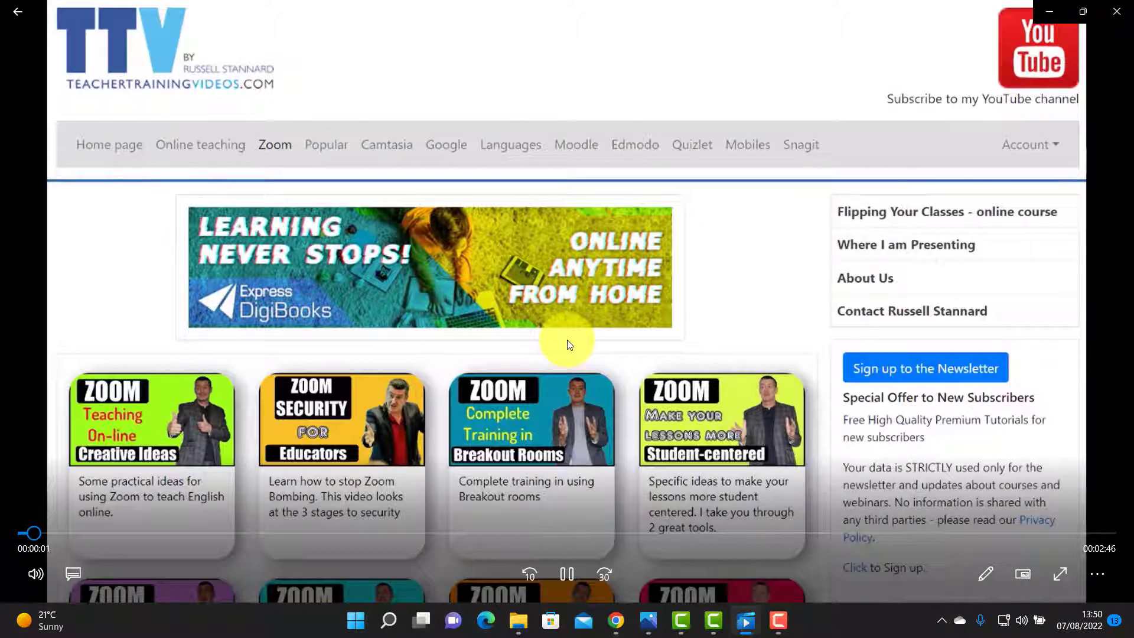
click(567, 574)
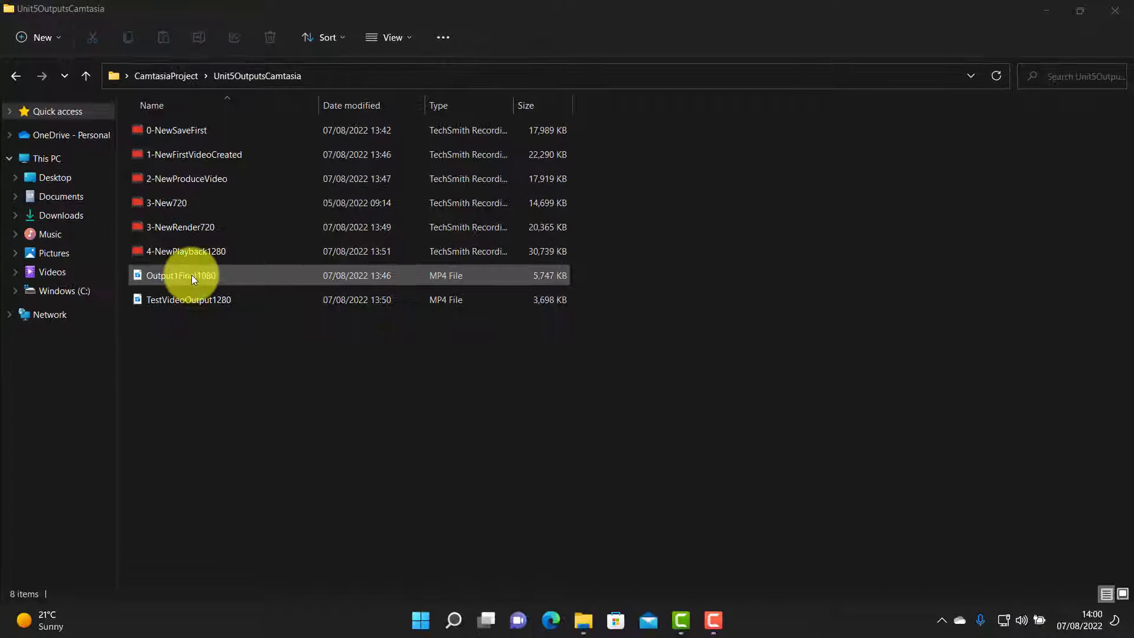
Play Output1Final1080 from the Unit5OutputsCamtasia folder, leave full screen and close the player.
double_click(191, 276)
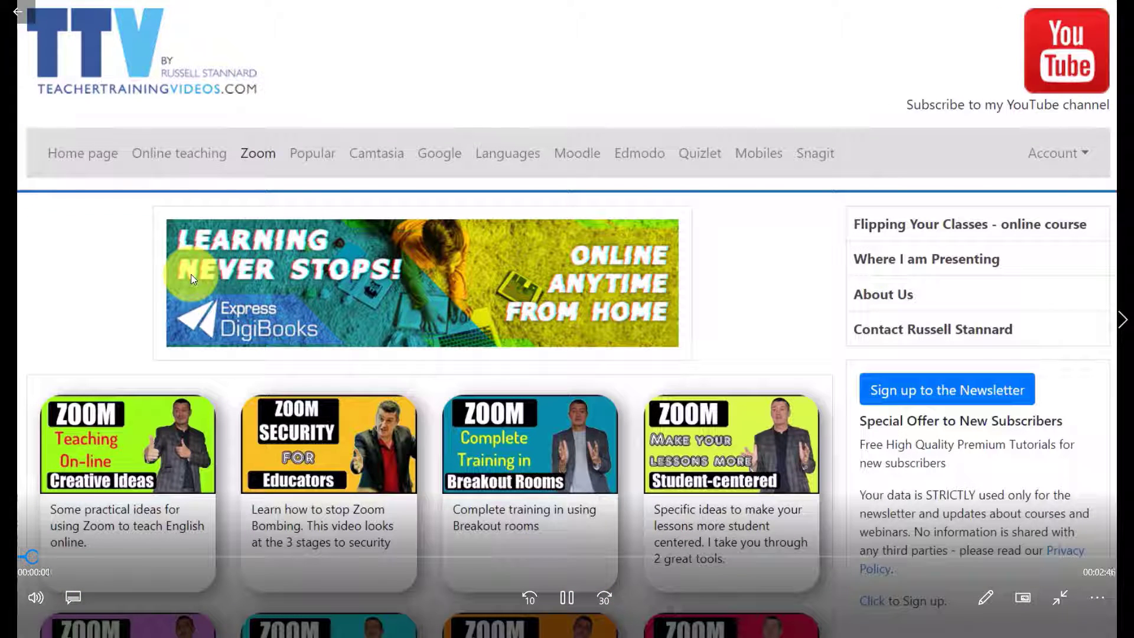
click(1059, 595)
click(1116, 11)
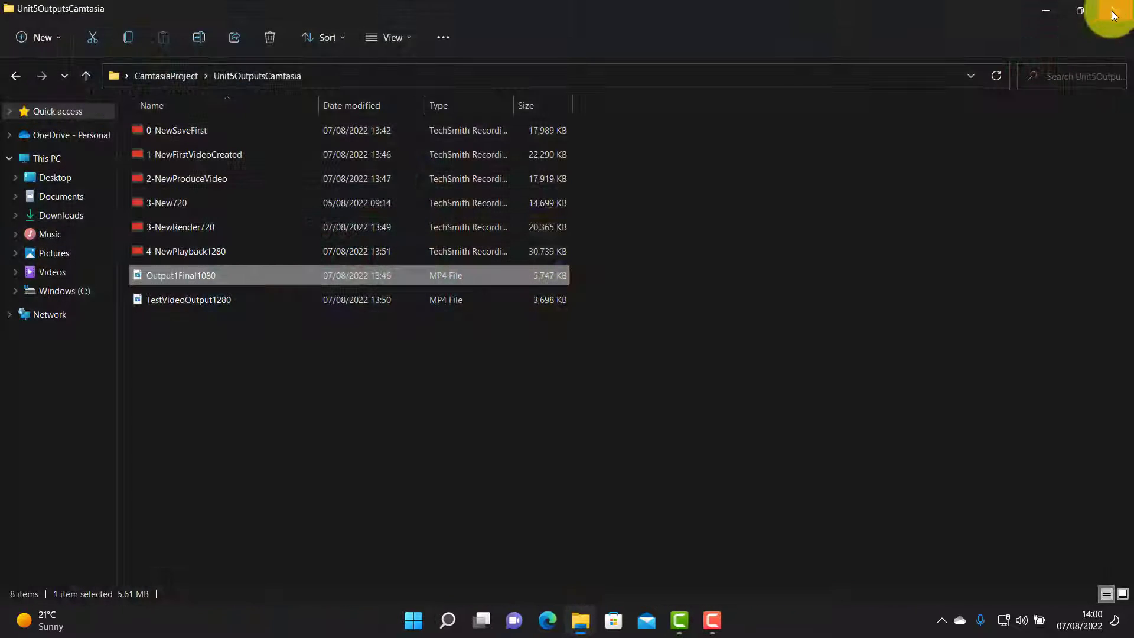
Play TestVideoOutput1280 from the Unit5OutputsCamtasia folder, leave full screen and close the player.
double_click(159, 299)
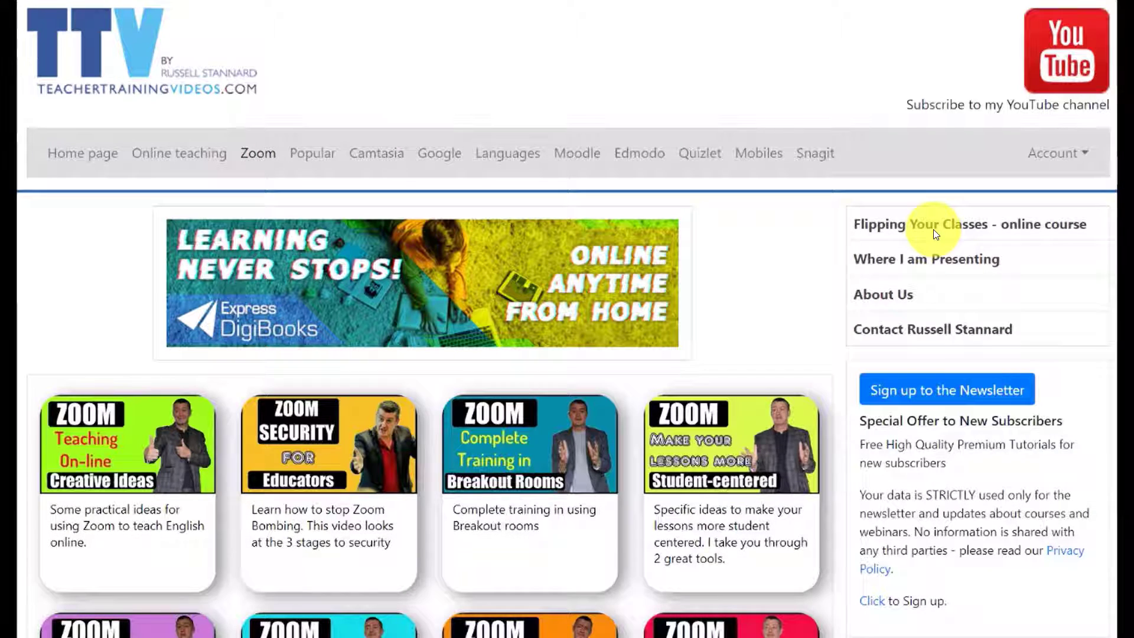
mouse_move(1055, 597)
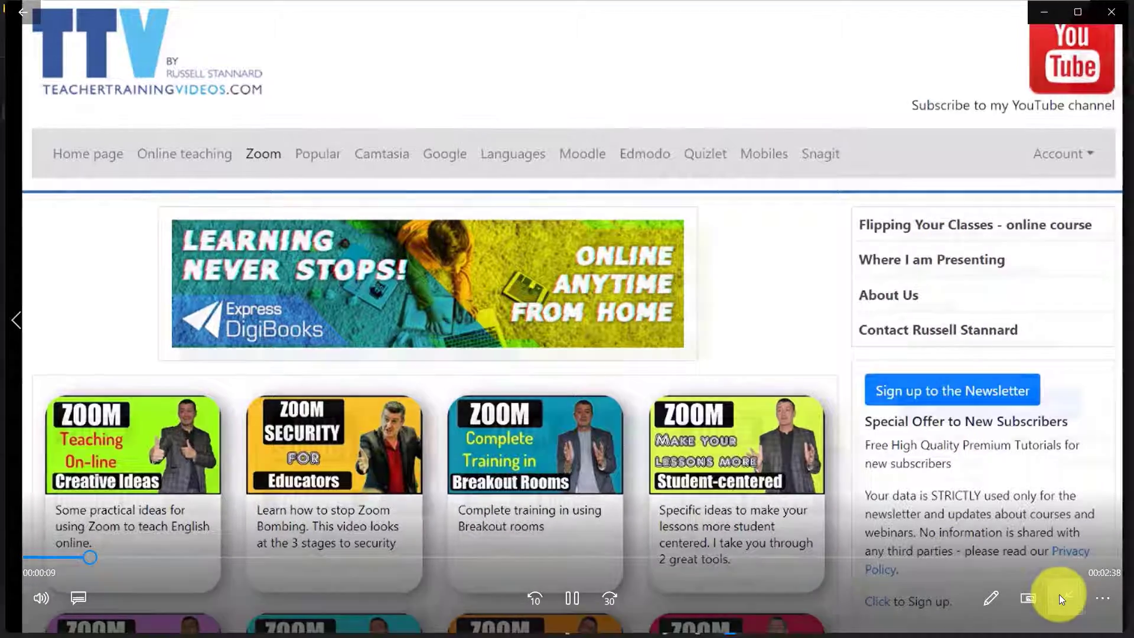
click(1057, 596)
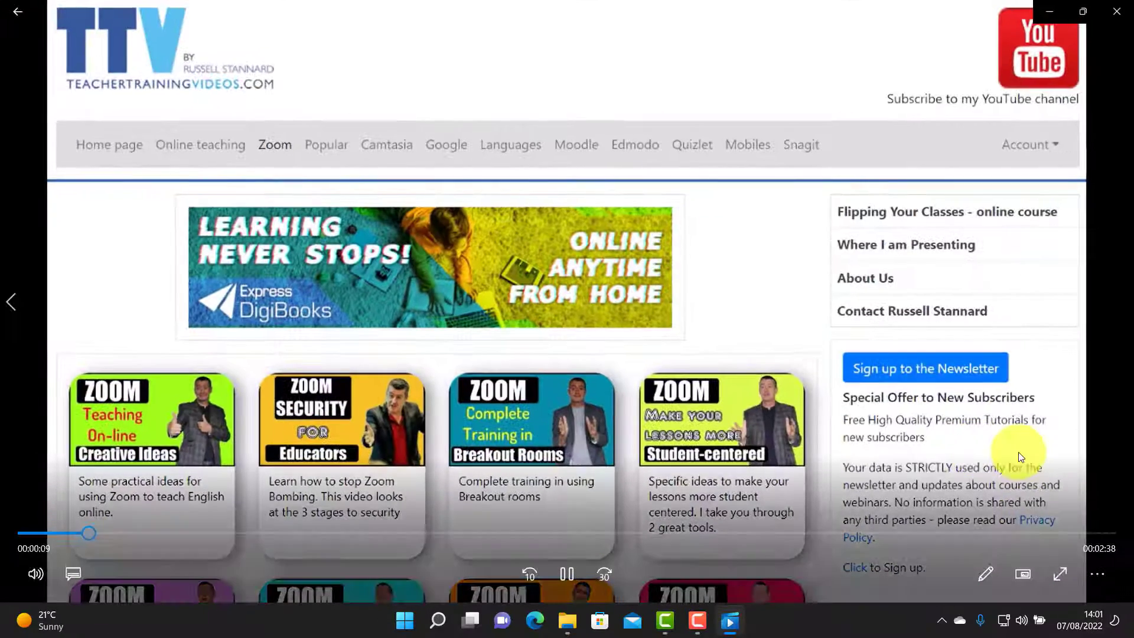
click(1118, 11)
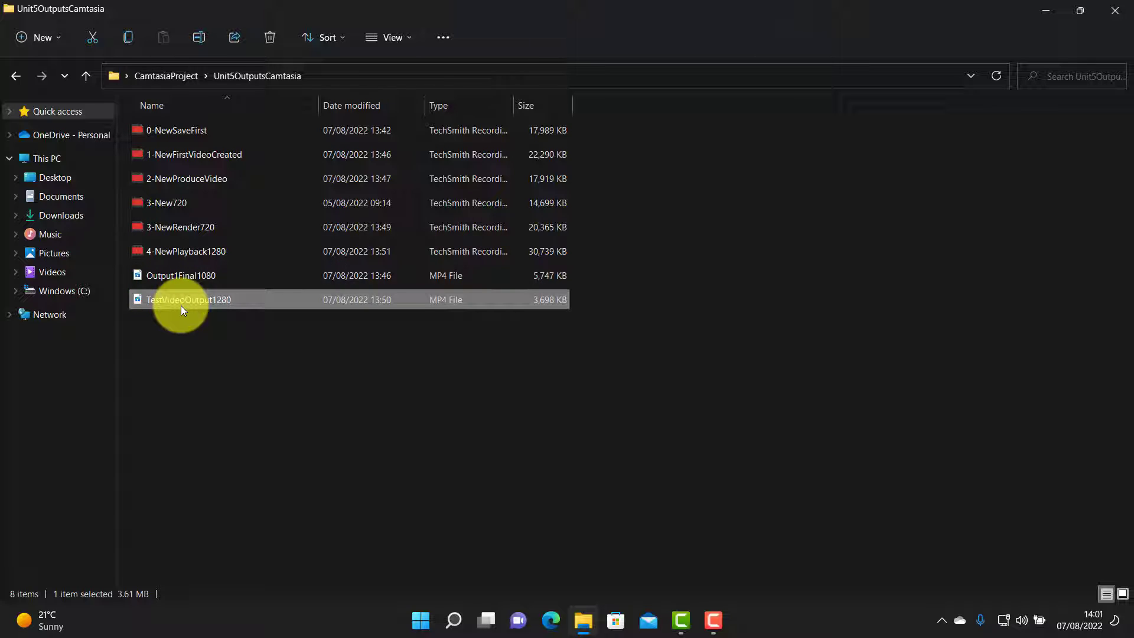
mouse_move(181, 306)
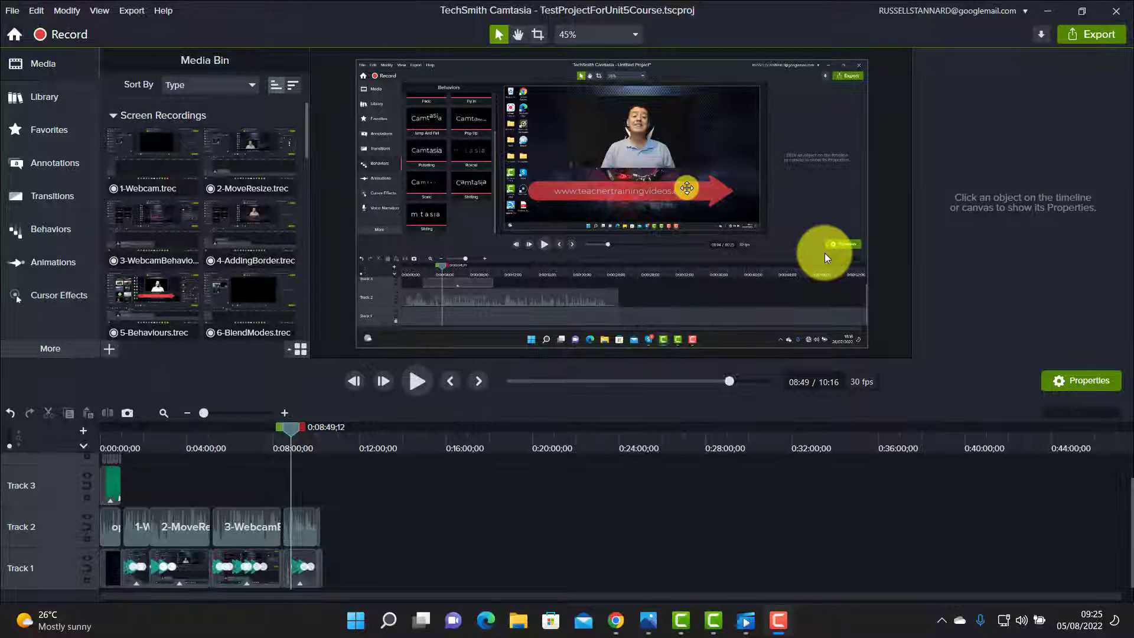
Start a YouTube export of the TestProjectForUnit5Course project and request the account sign-in.
click(129, 11)
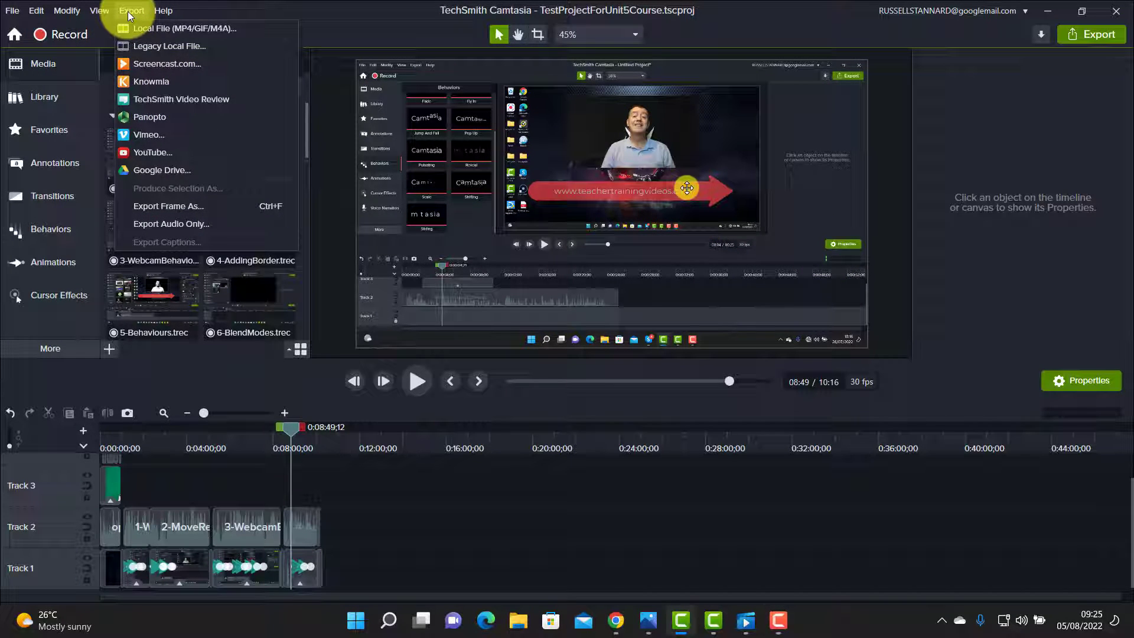
click(146, 155)
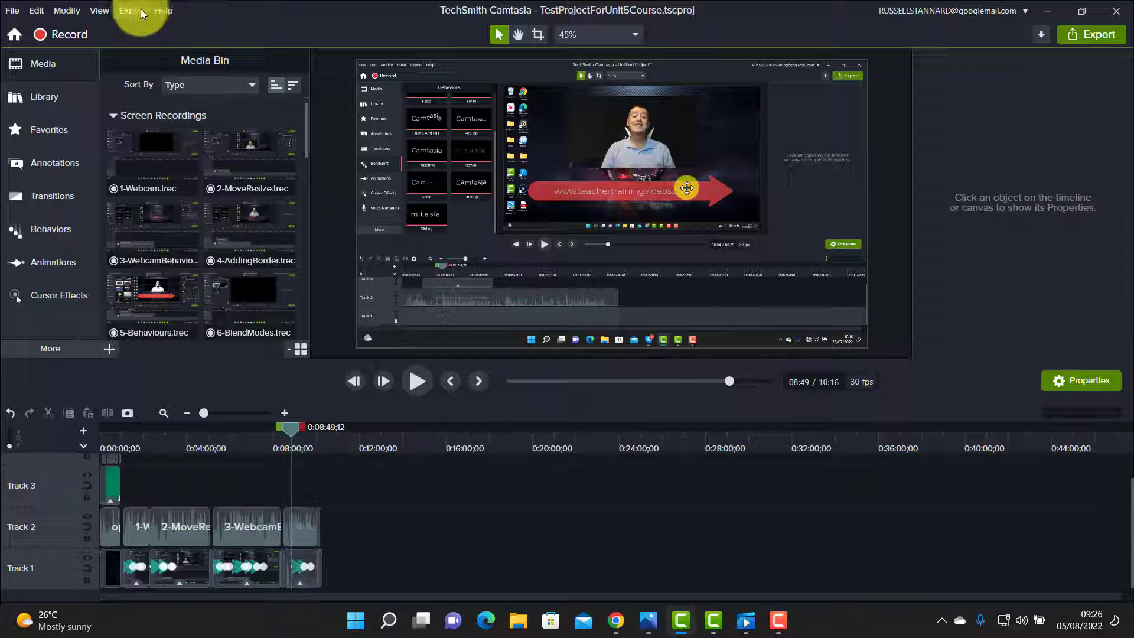
click(130, 11)
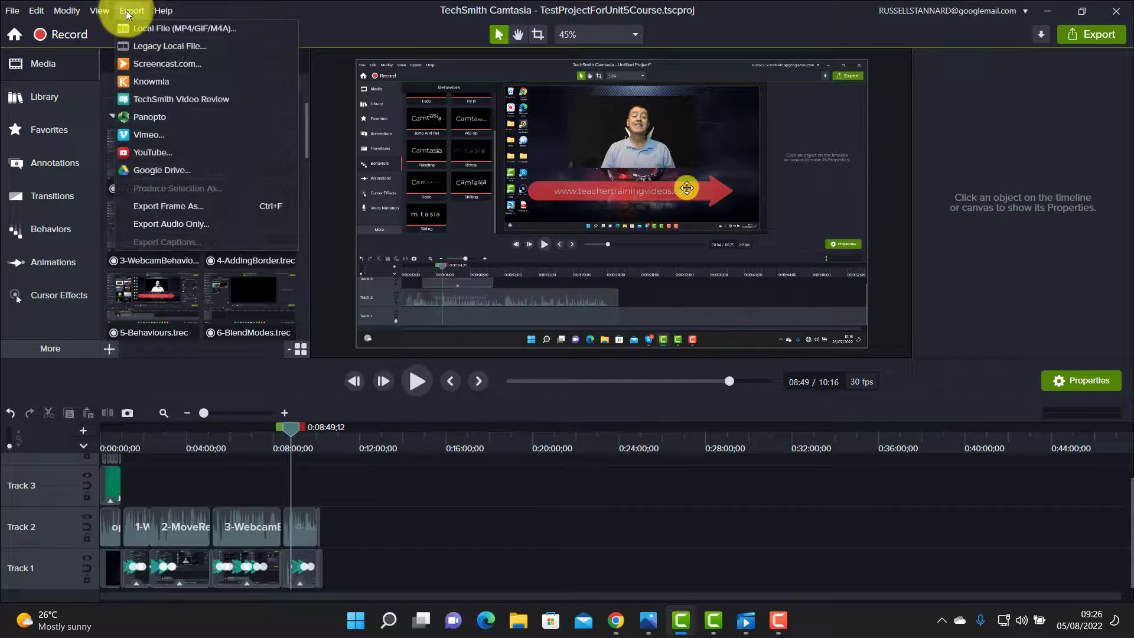
click(141, 150)
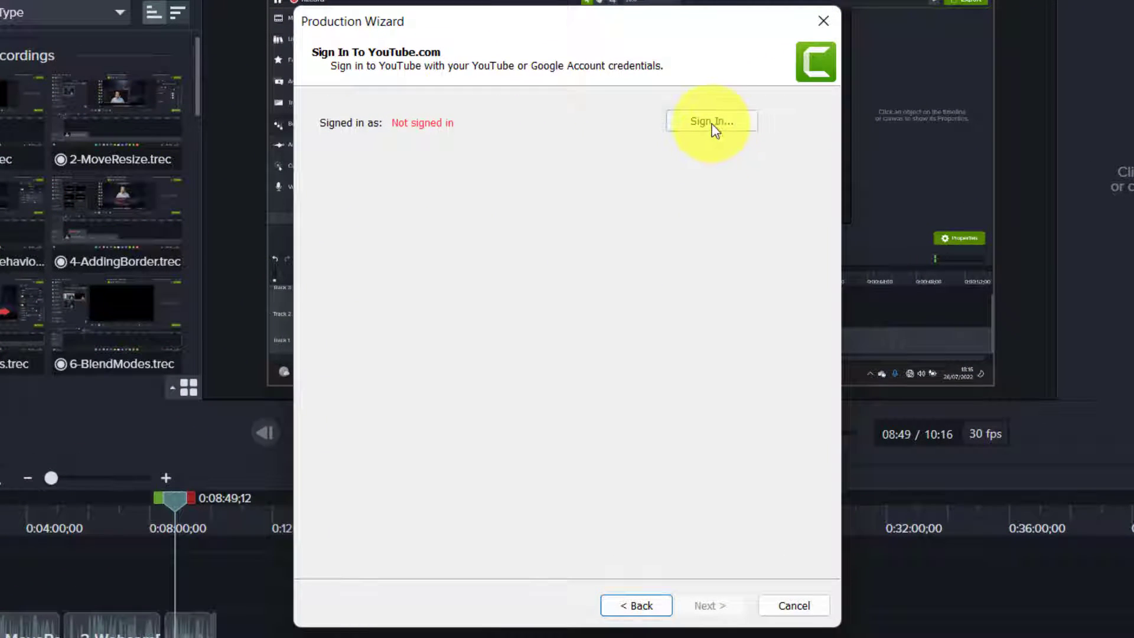
click(715, 125)
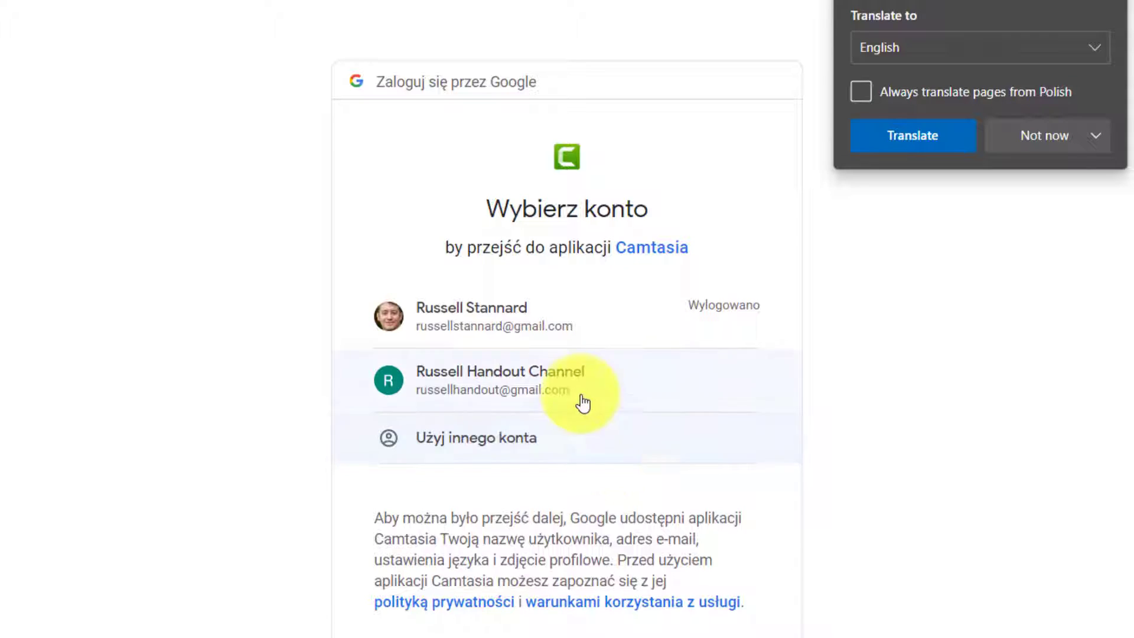
Choose the handout channel's Google account for the sign-in and allow Camtasia to access it.
click(479, 386)
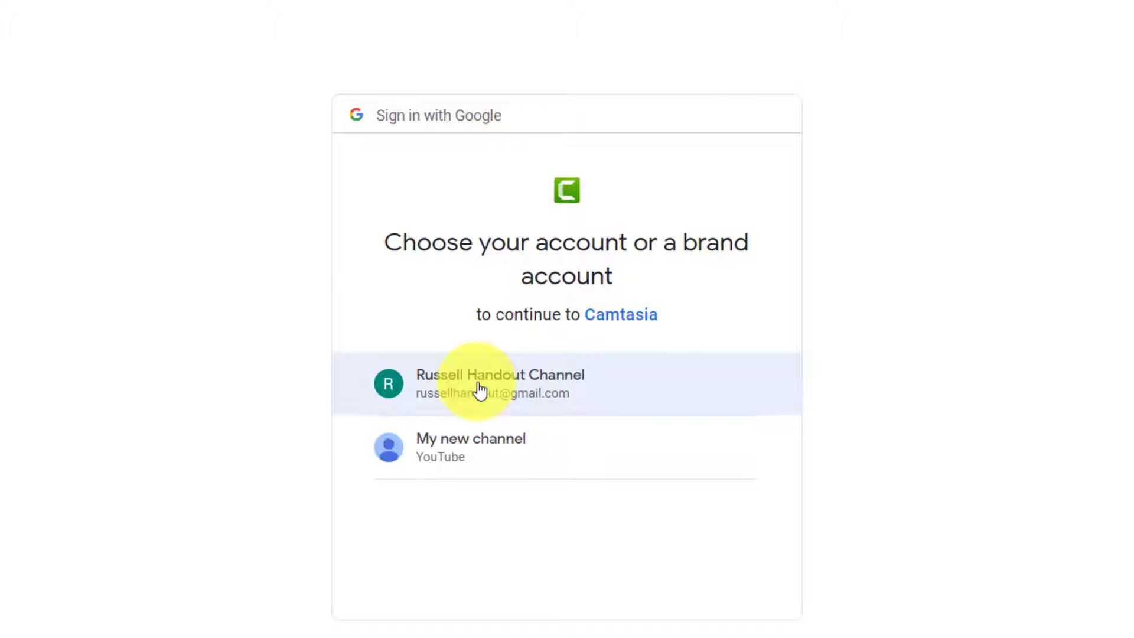
click(479, 389)
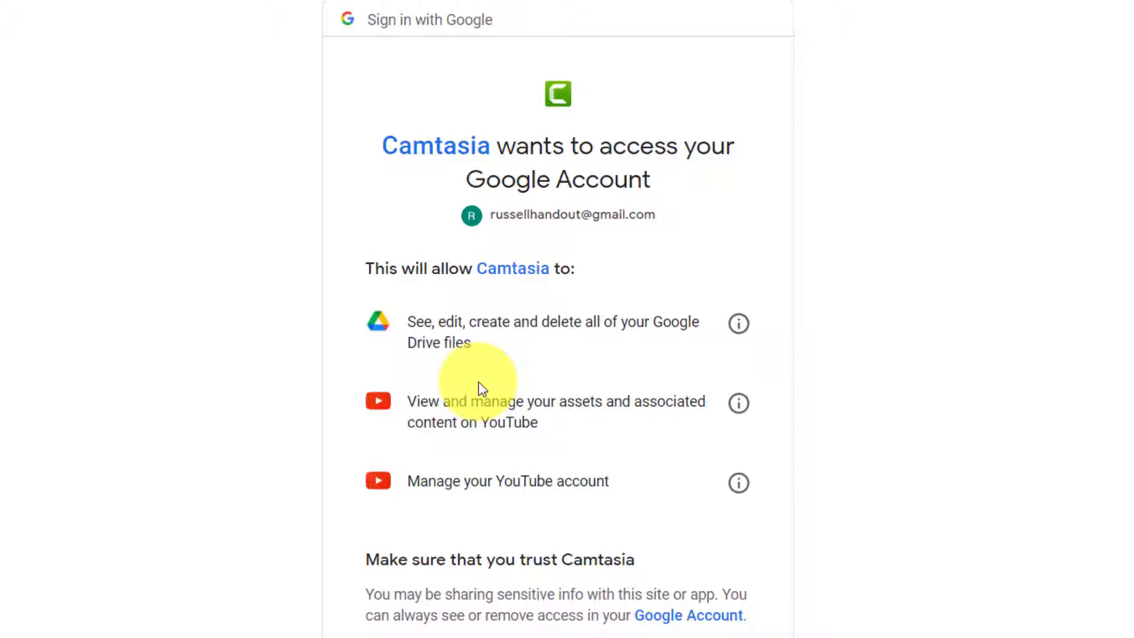
scroll(792, 441, down, 3)
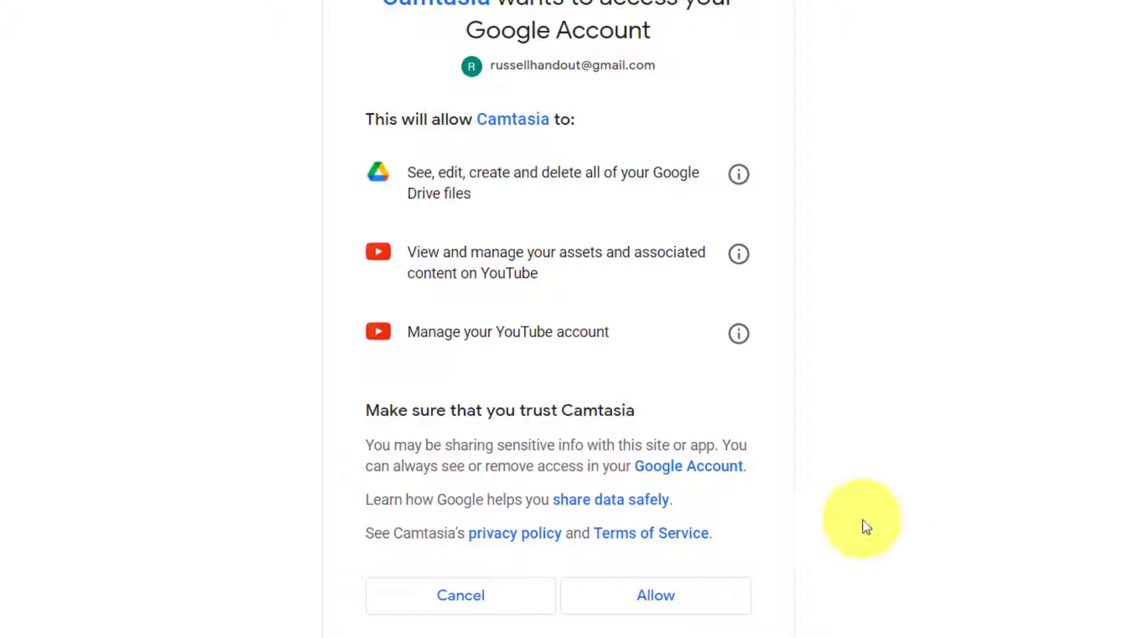
click(651, 601)
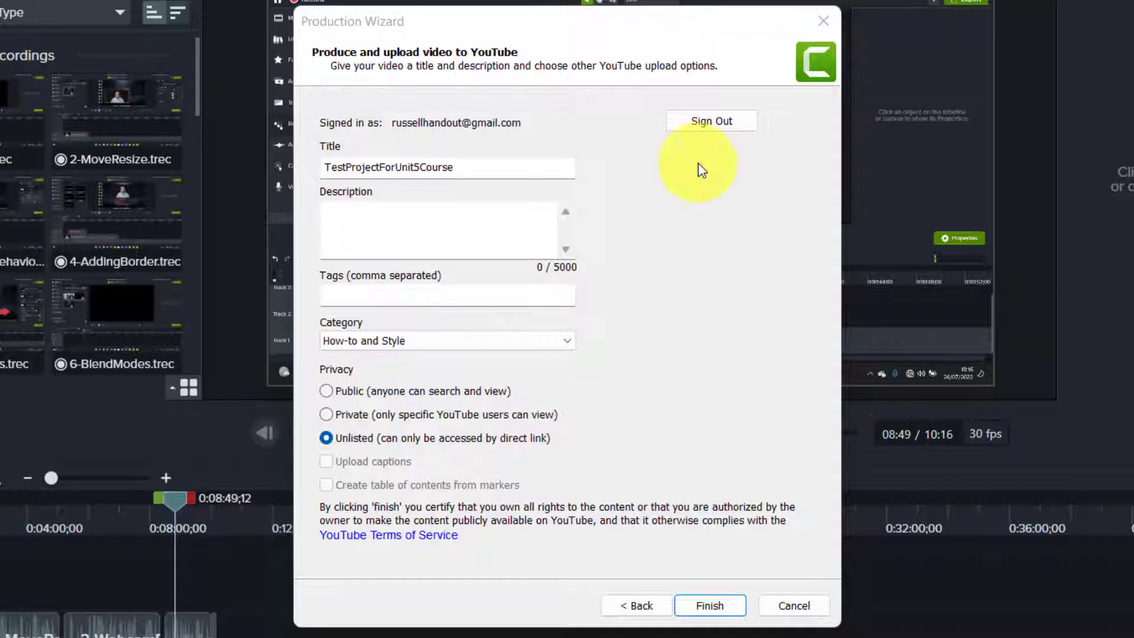
Enter "Test video" as both the description and the tags of the YouTube upload, and finish producing the video.
click(488, 170)
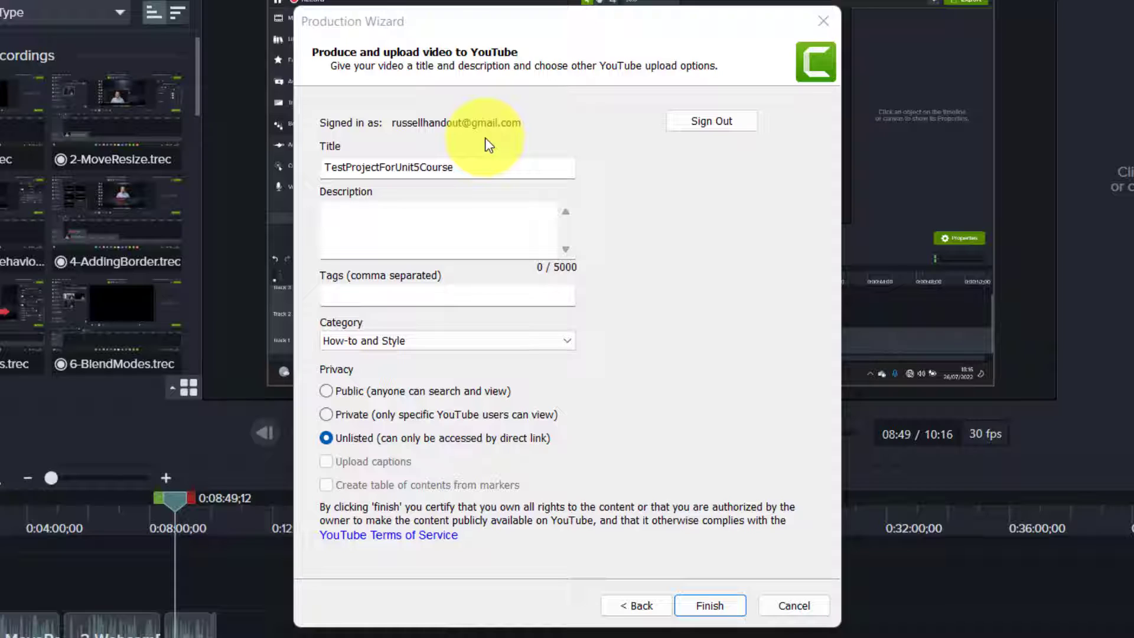
click(447, 231)
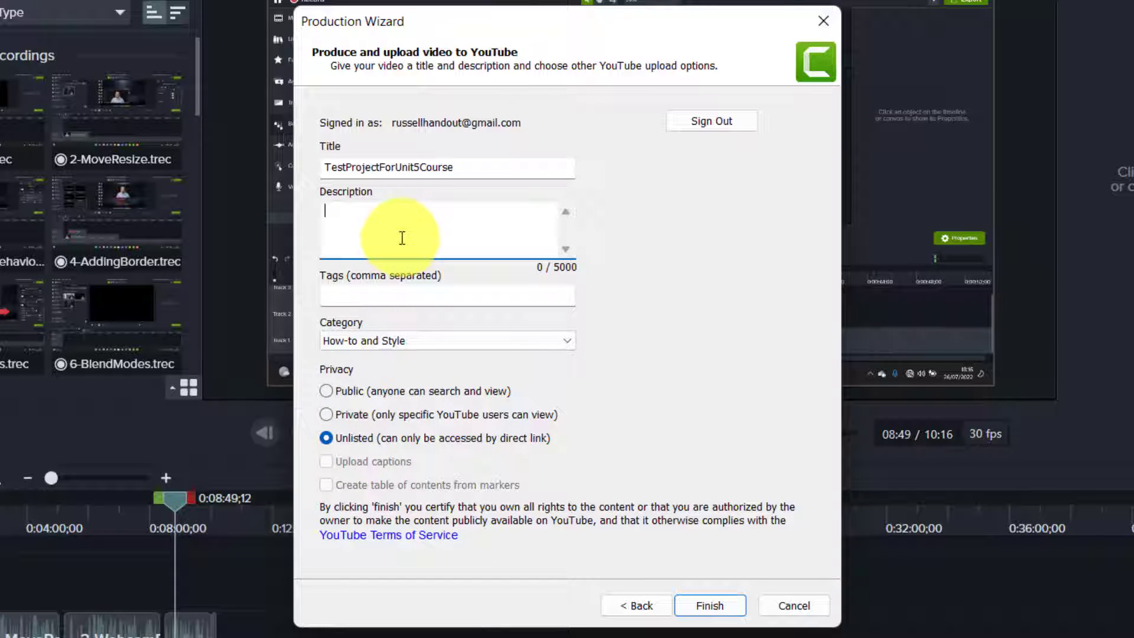
text(Test video)
click(390, 293)
text(Test video)
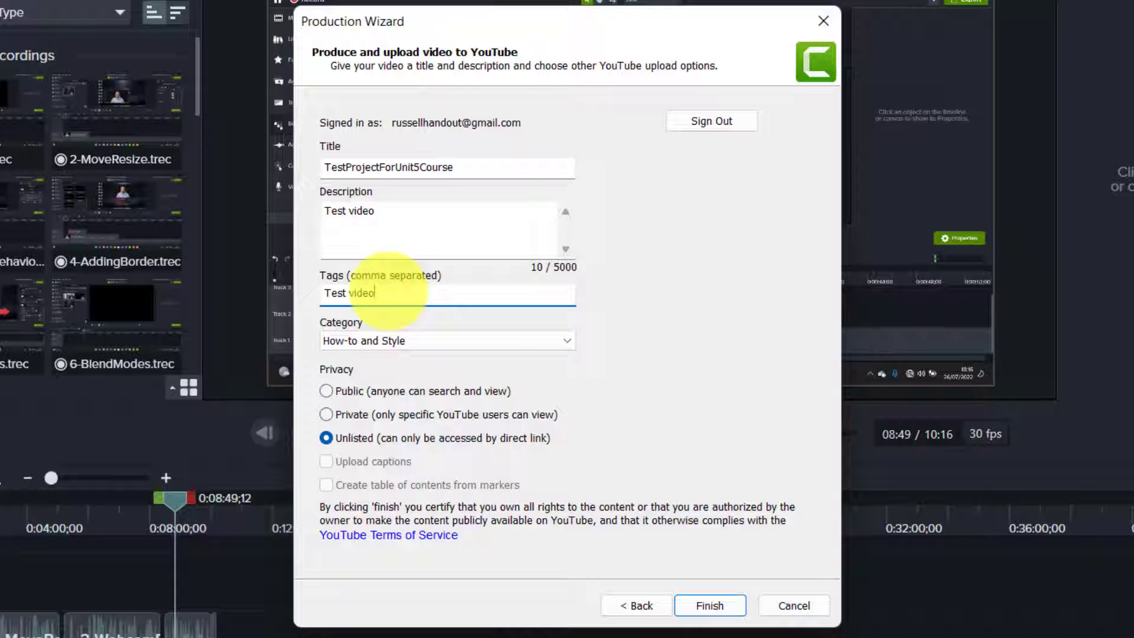
click(709, 608)
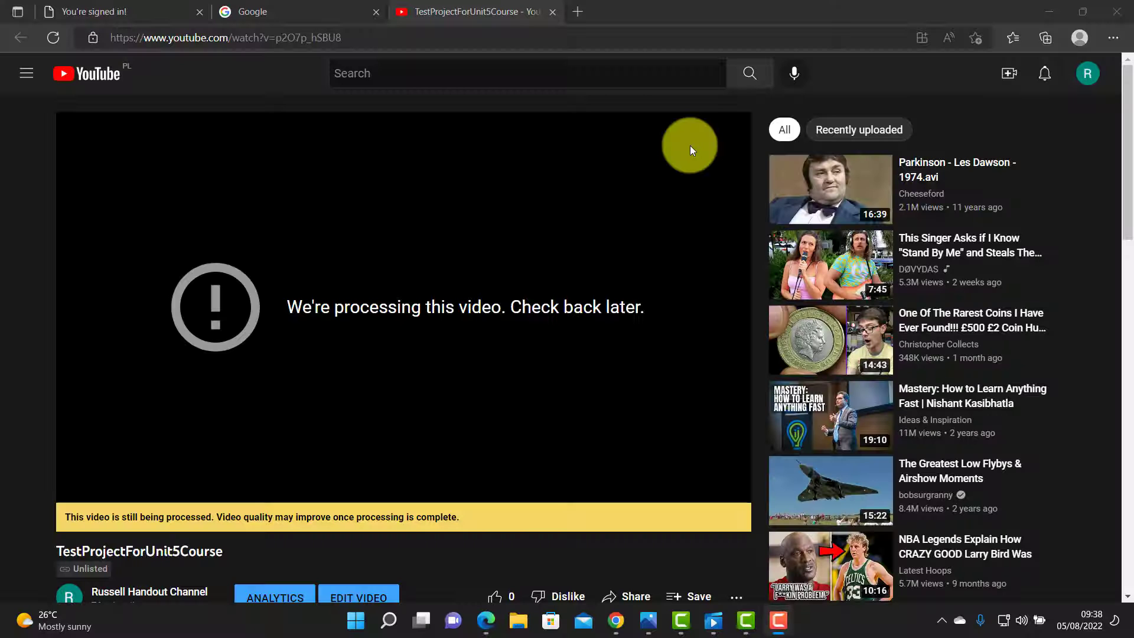
Reload the uploaded TestProjectForUnit5Course page on YouTube and pause the video's playback.
click(55, 39)
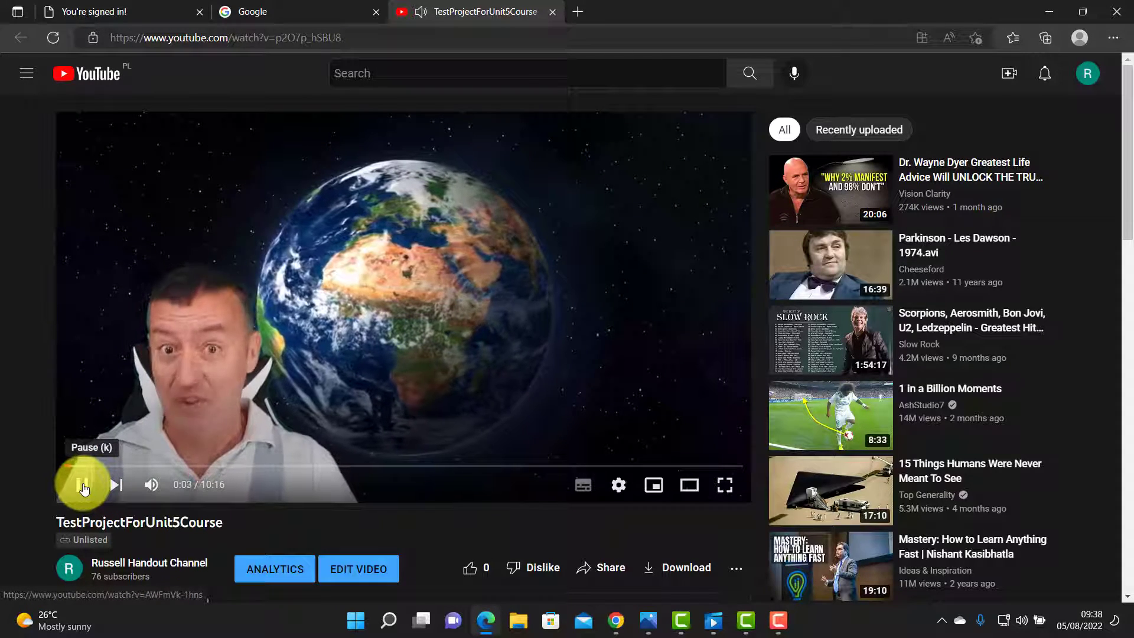
click(83, 486)
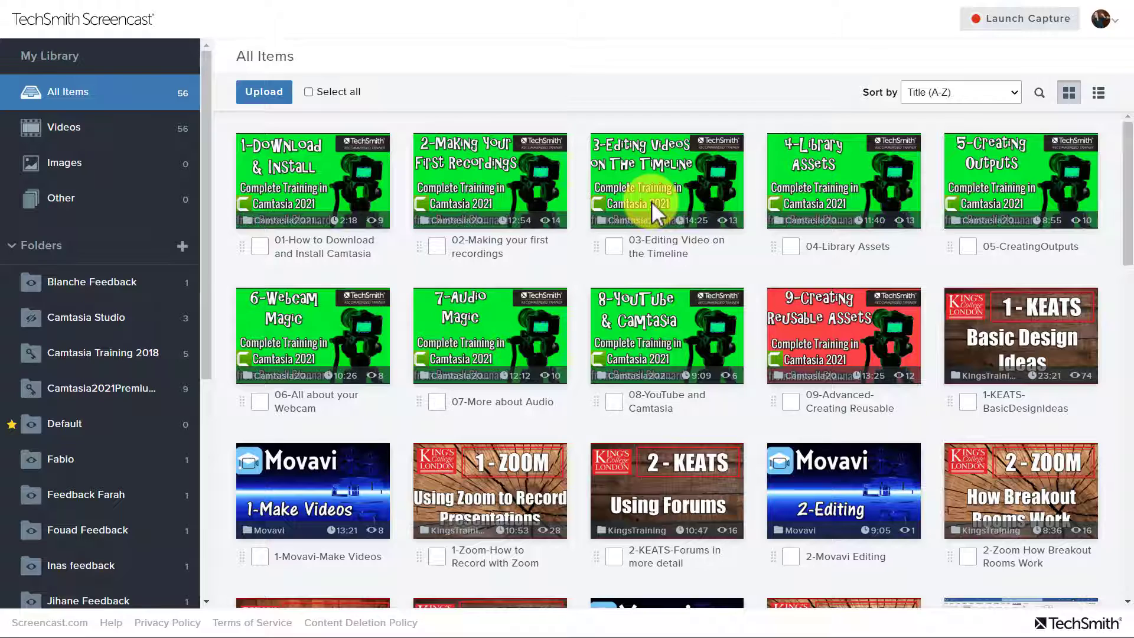
Browse all items and folders in the TechSmith Screencast library and look through the KingsTraining folder.
drag(1129, 248, 1129, 293)
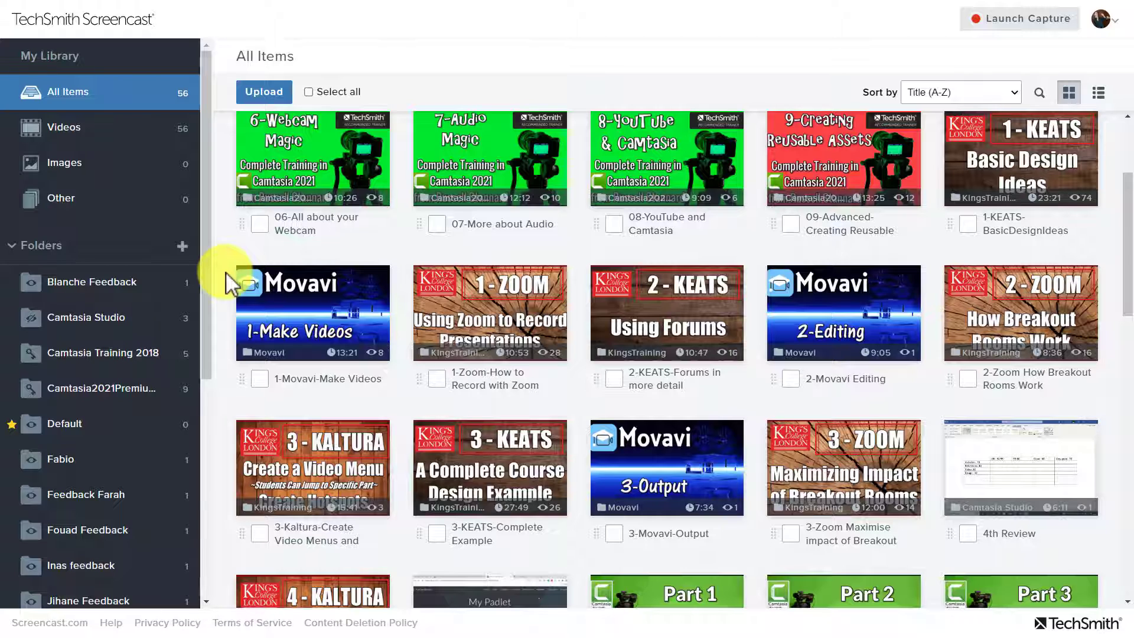
drag(204, 325, 199, 427)
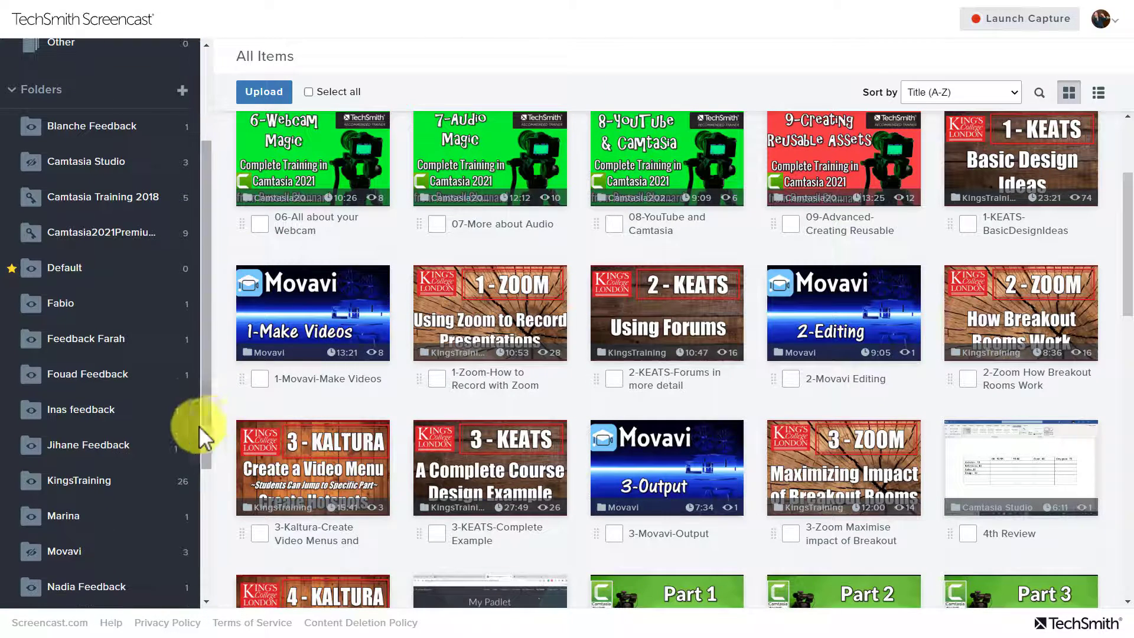
click(93, 483)
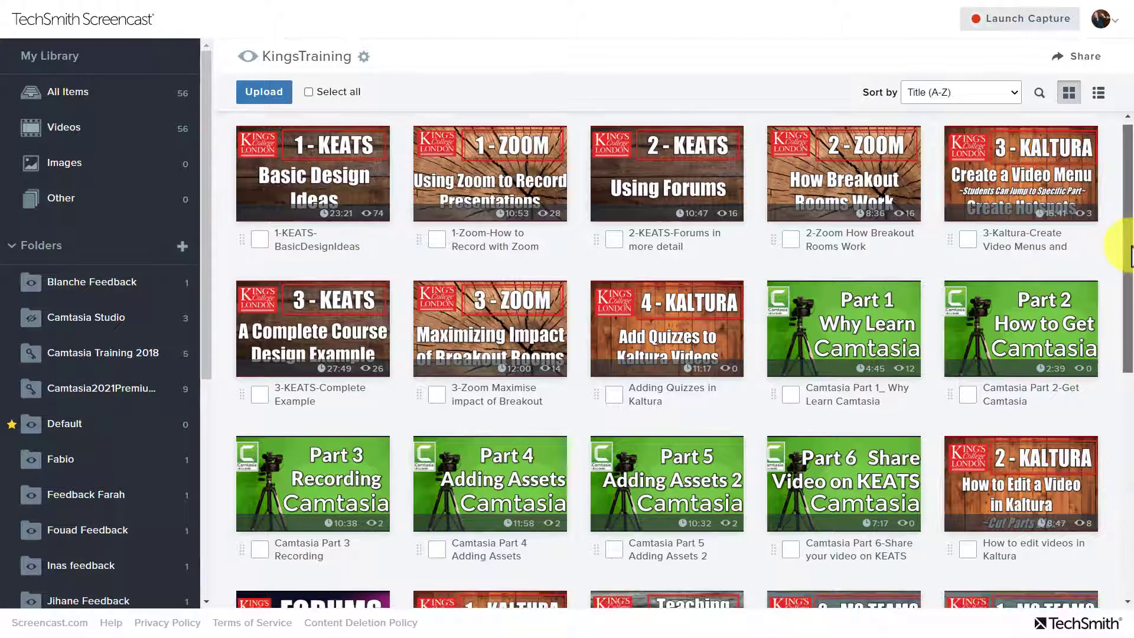
mouse_move(1121, 245)
mouse_down()
mouse_move(1129, 457)
mouse_move(1116, 254)
mouse_up()
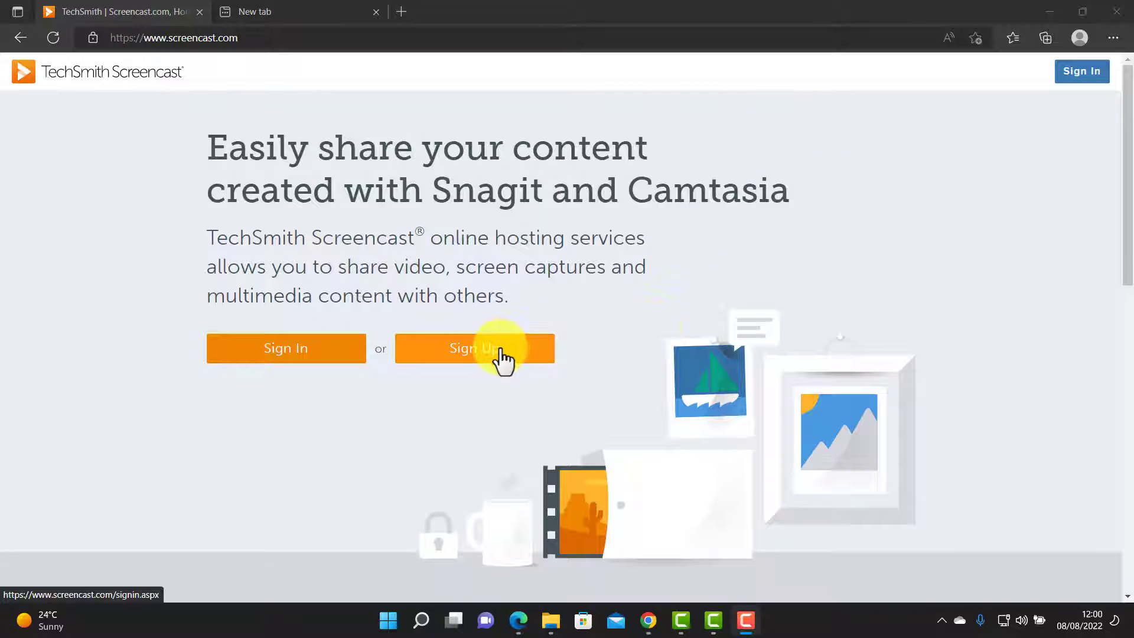
Start signing up for a TechSmith Screencast account on screencast.com.
click(480, 349)
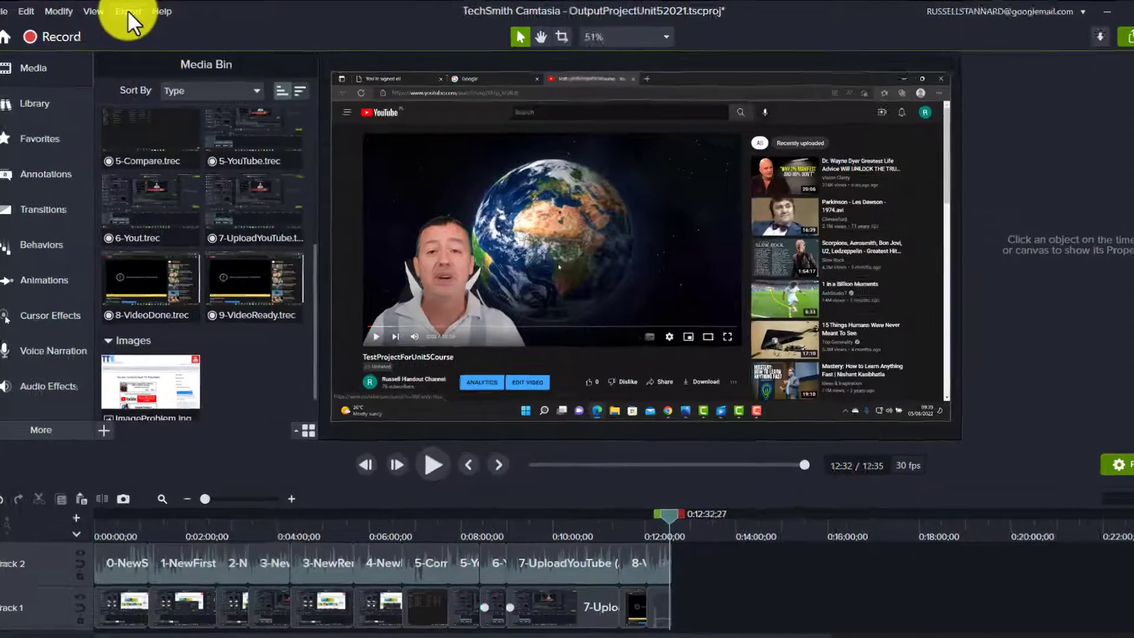
Start a Screencast.com export of the OutputProjectUnit52021 project in Camtasia and set the upload folder to TTVNewVideos.
click(132, 11)
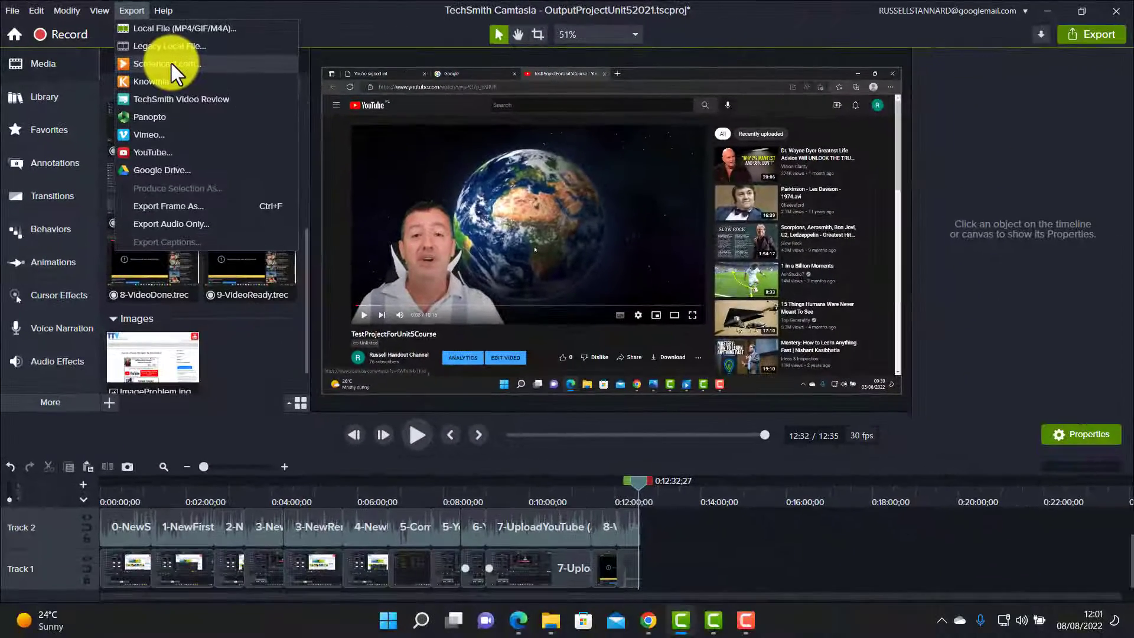
click(159, 118)
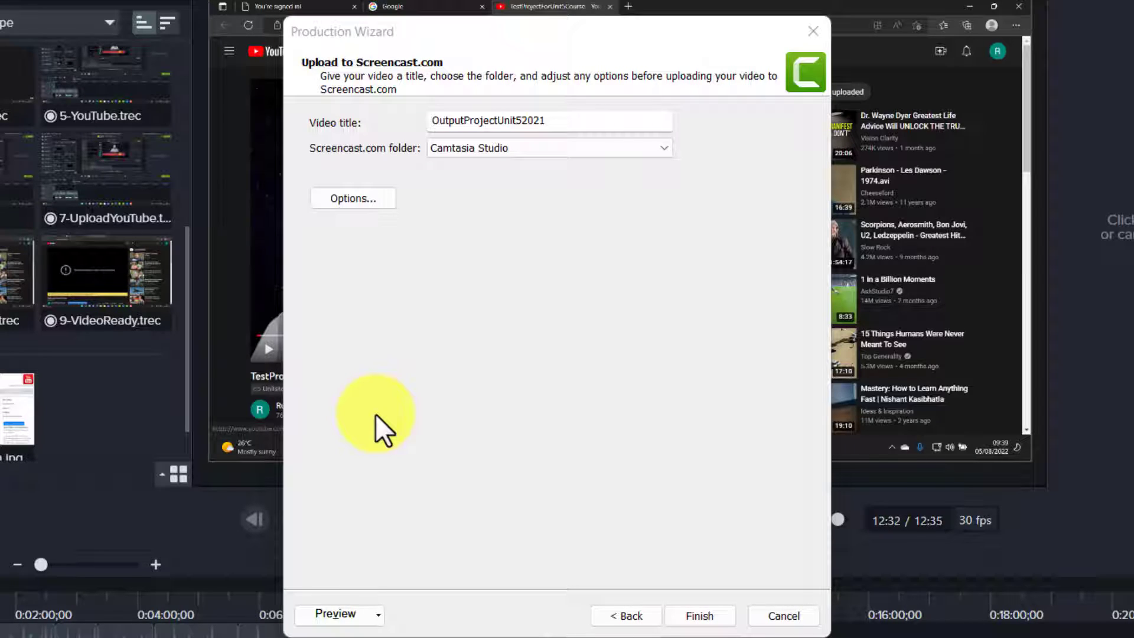
click(667, 151)
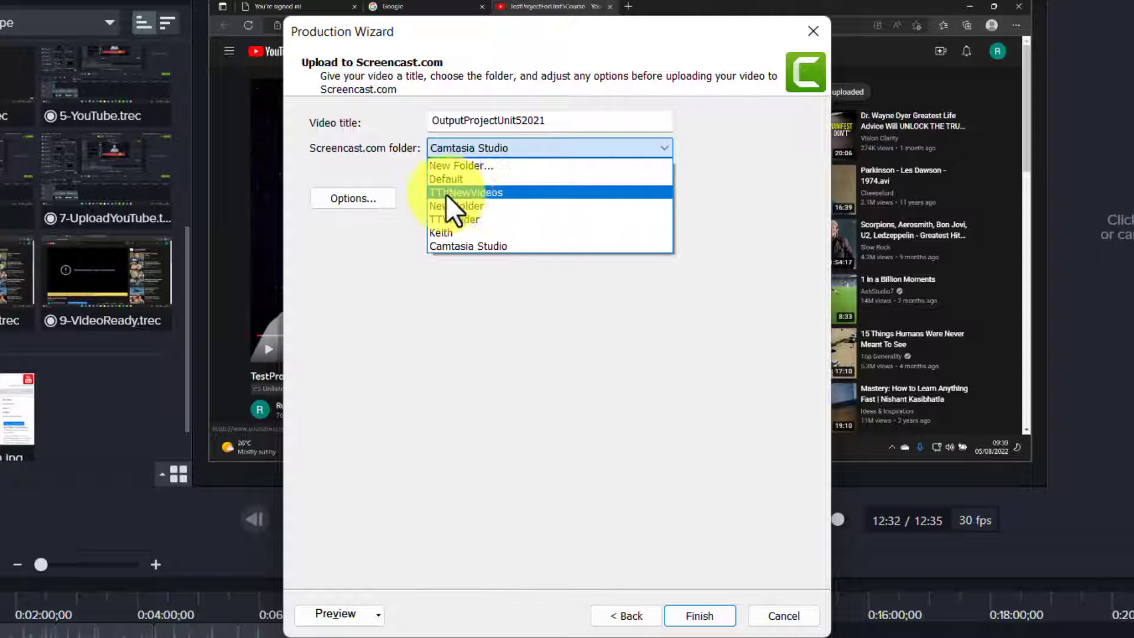
click(483, 195)
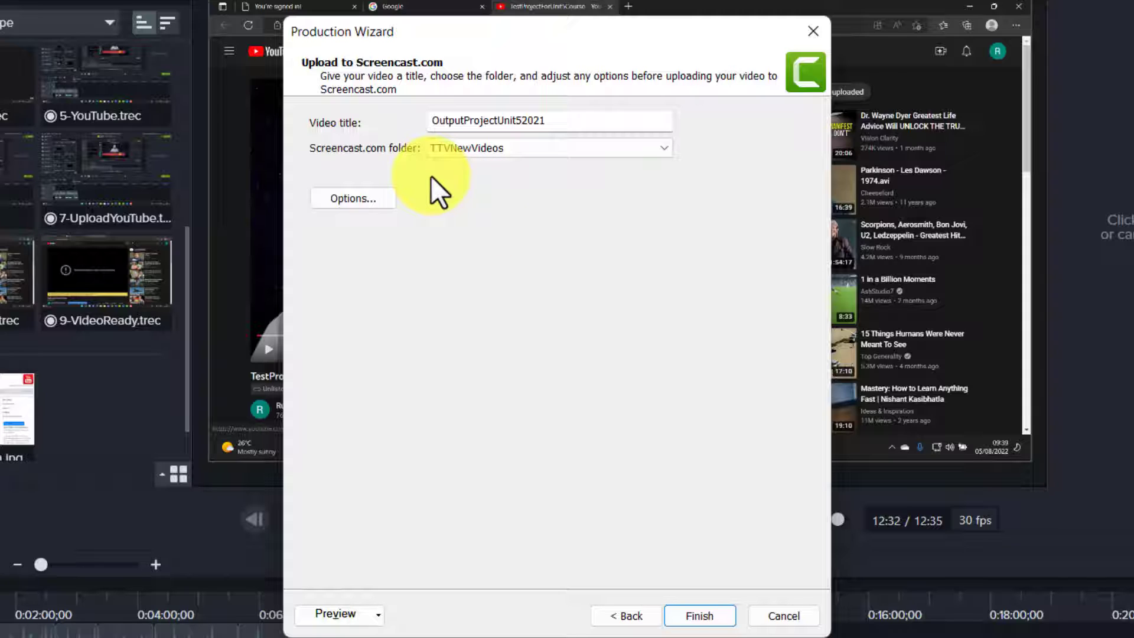
Review the controller and size options for the Screencast.com upload, accept 1920 x 1080, and start producing the video.
click(335, 198)
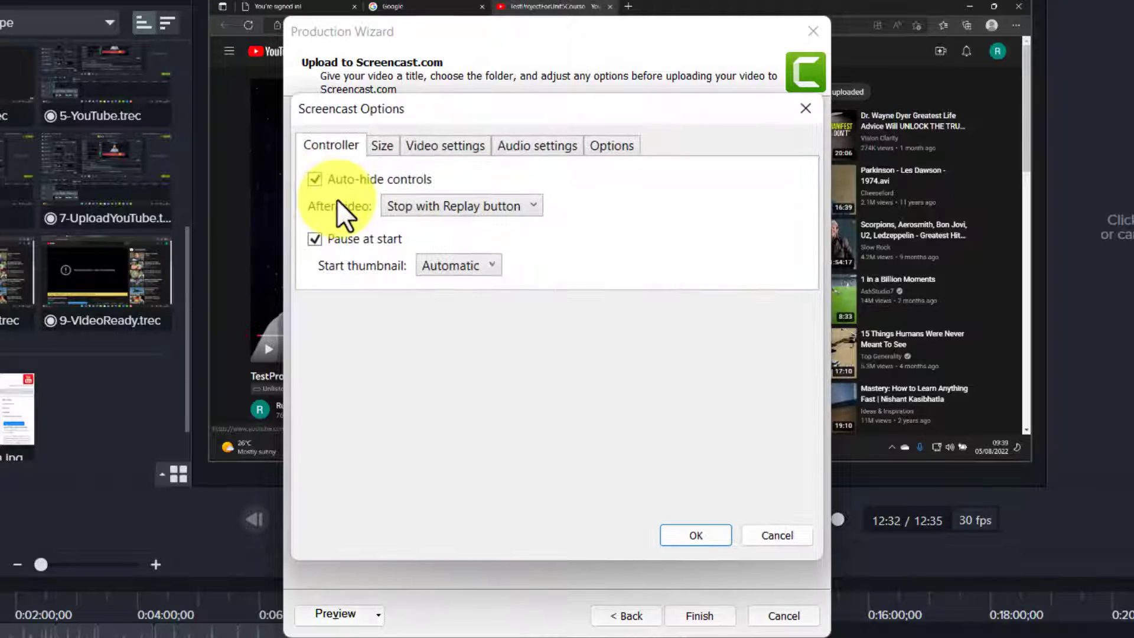
click(384, 144)
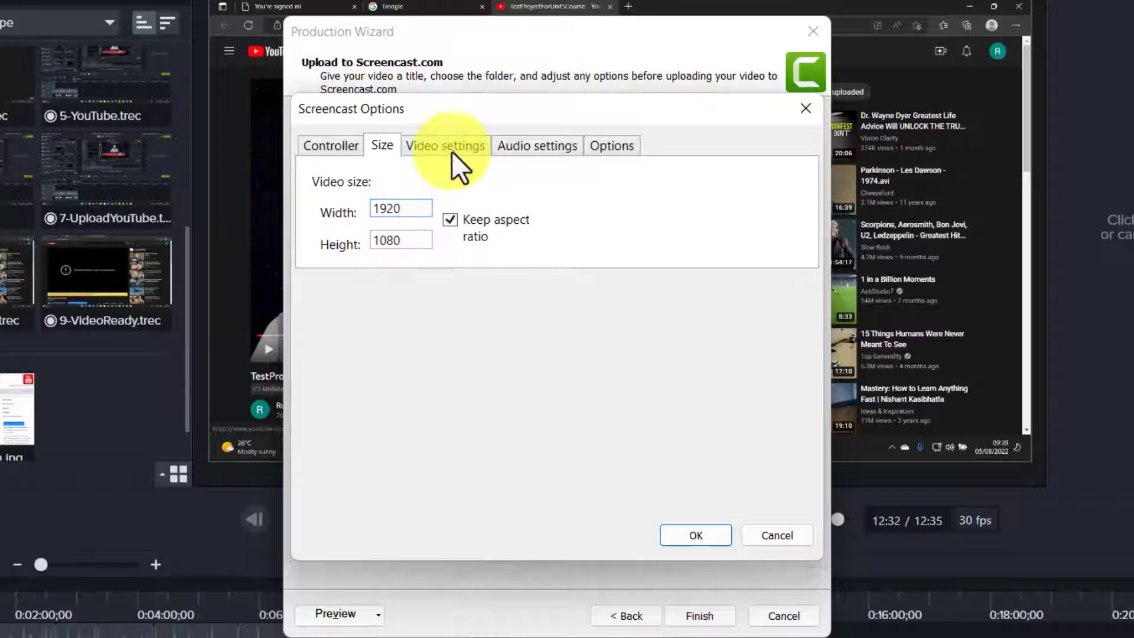
click(813, 32)
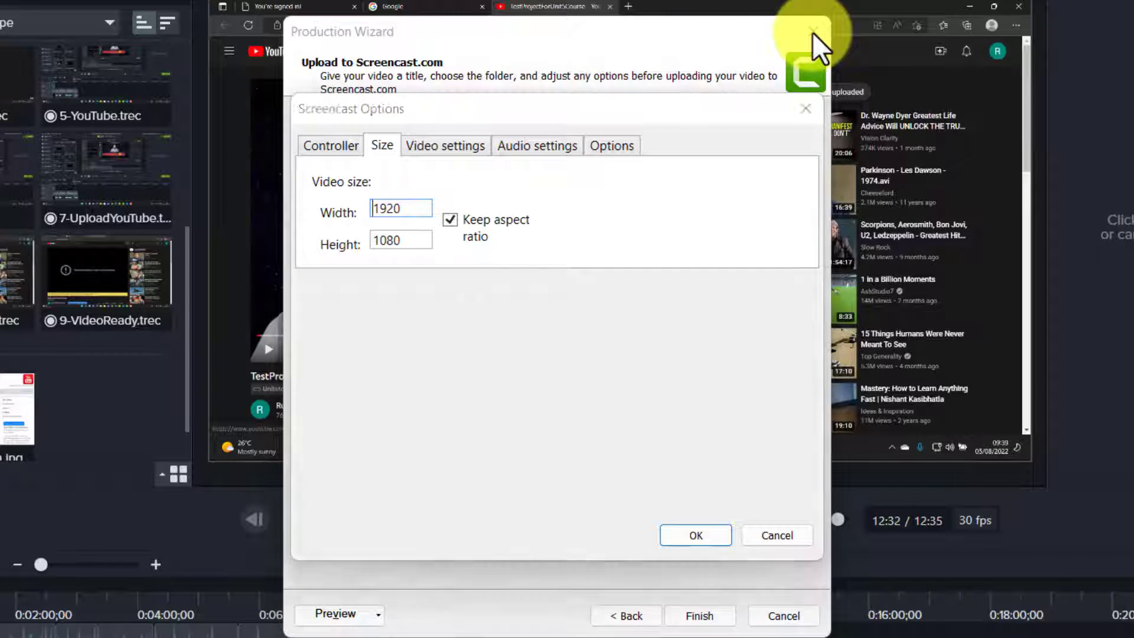
click(698, 536)
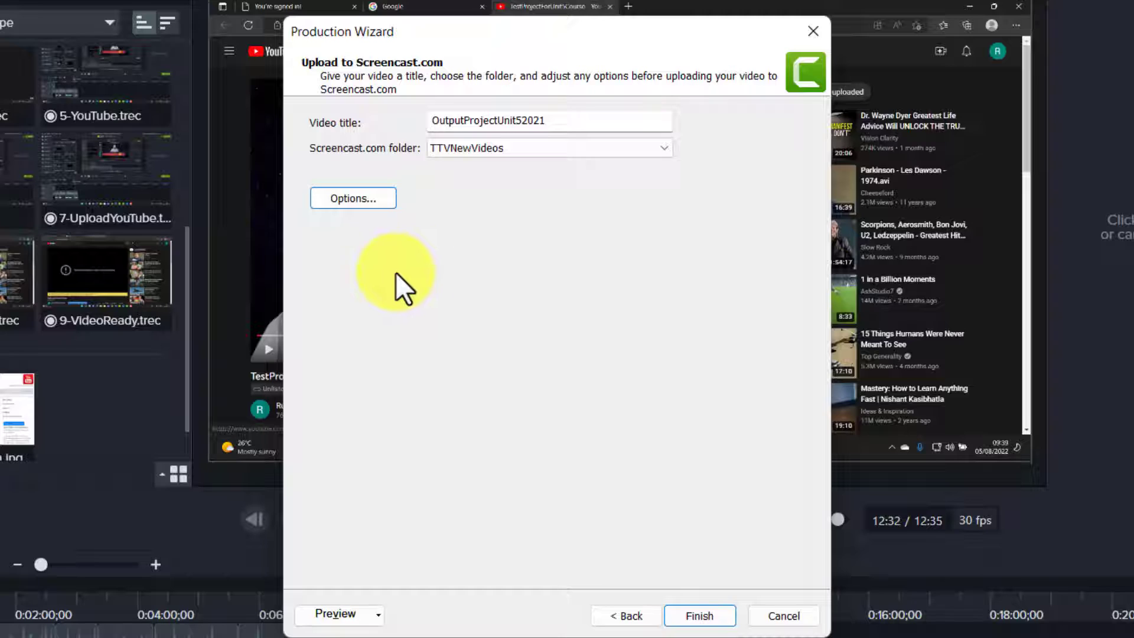
click(706, 616)
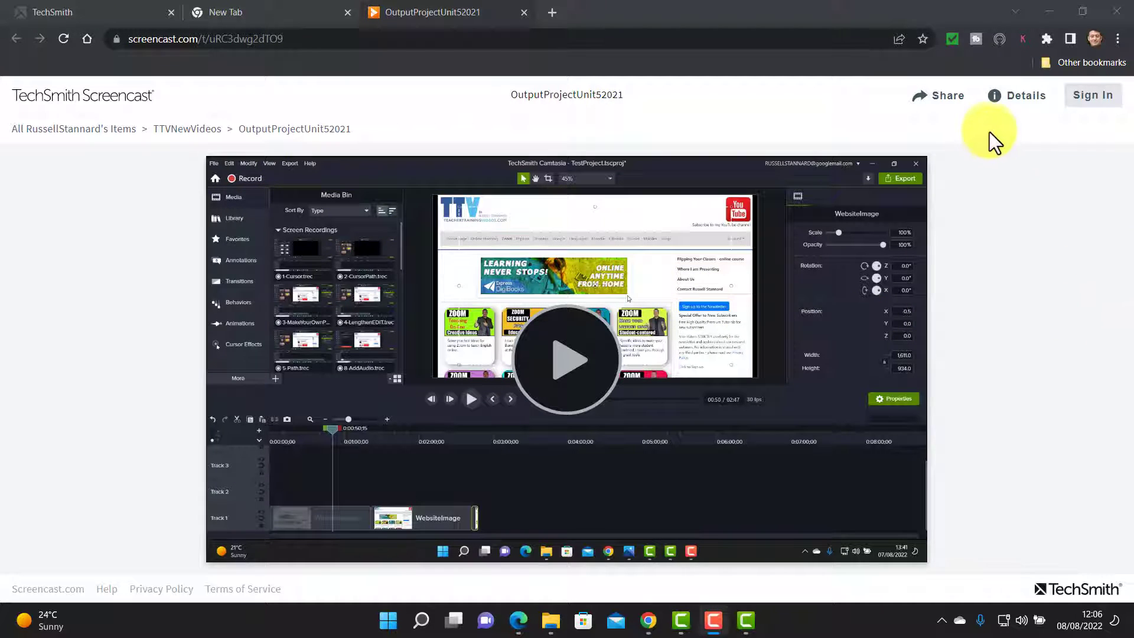
Copy the share URL and the embed code of the uploaded OutputProjectUnit52021 video.
click(945, 97)
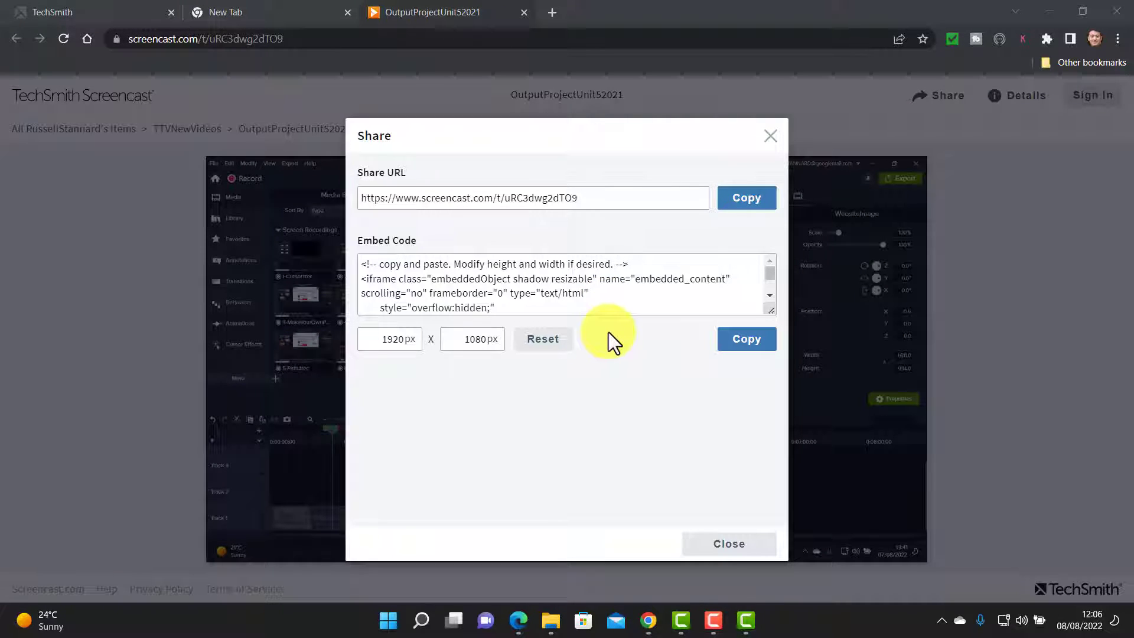
click(748, 200)
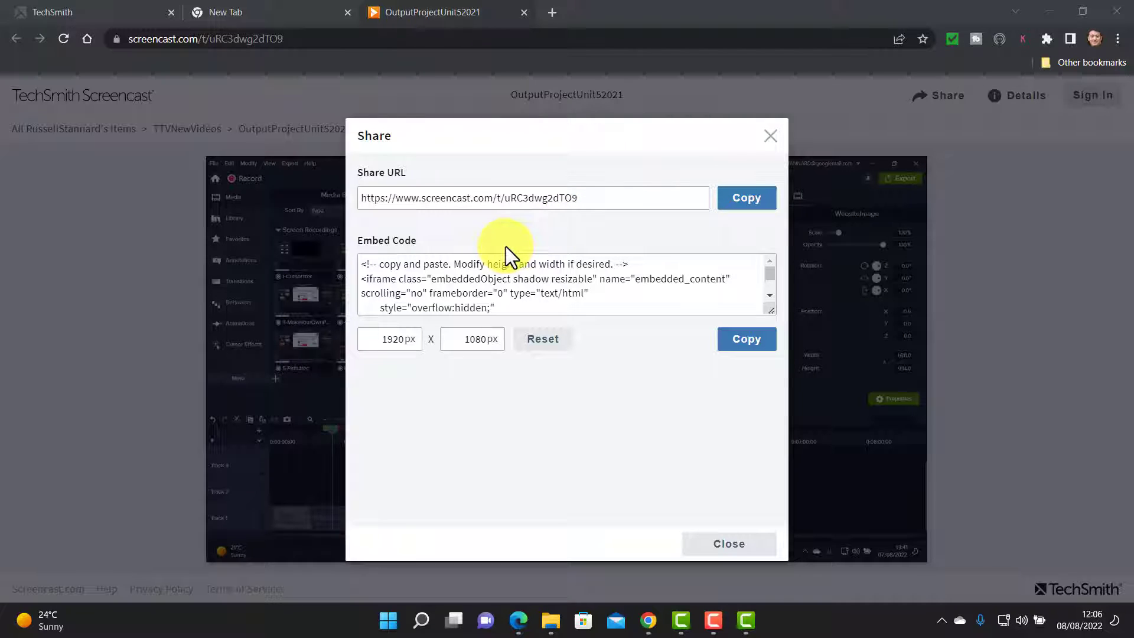
click(747, 340)
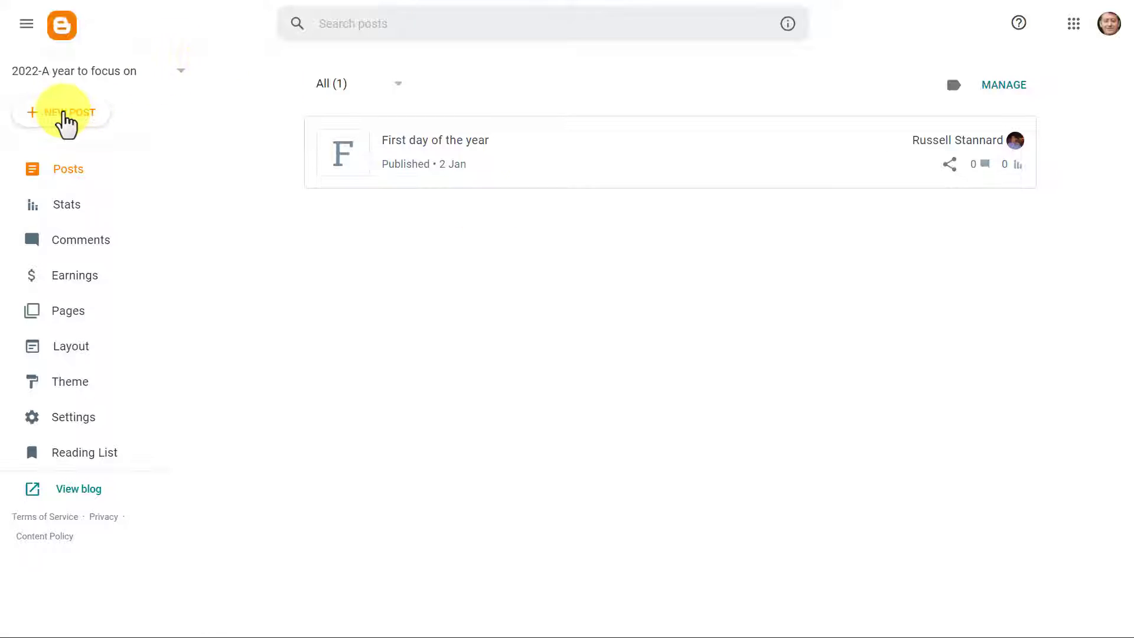
Create a new Blogger post in HTML view, paste the Screencast embed code into it, and preview the post.
click(58, 121)
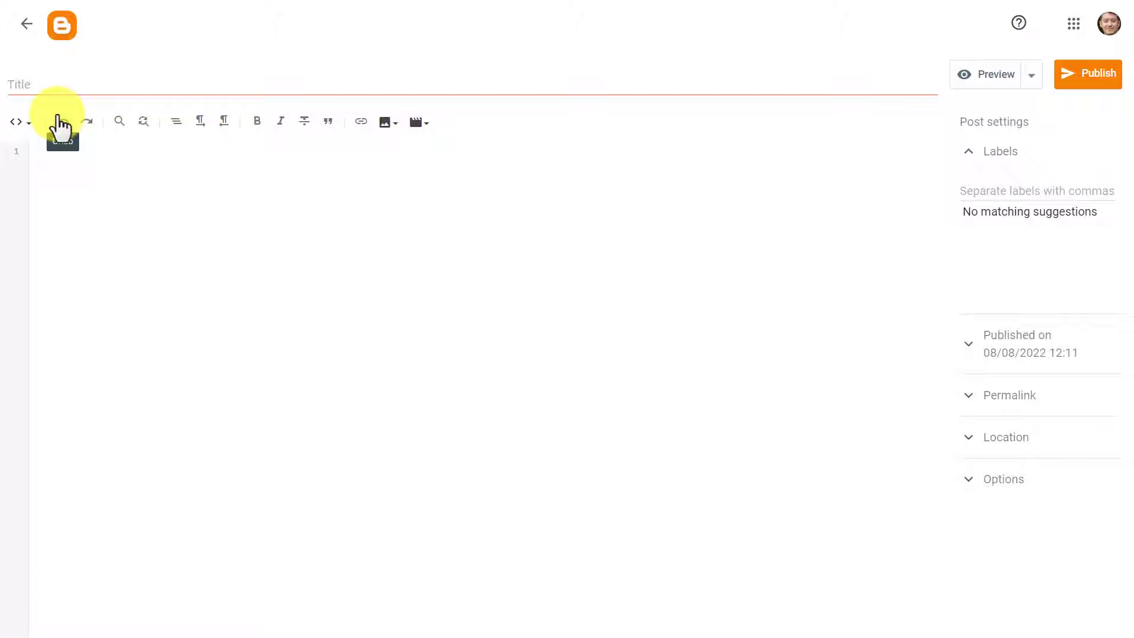
click(21, 124)
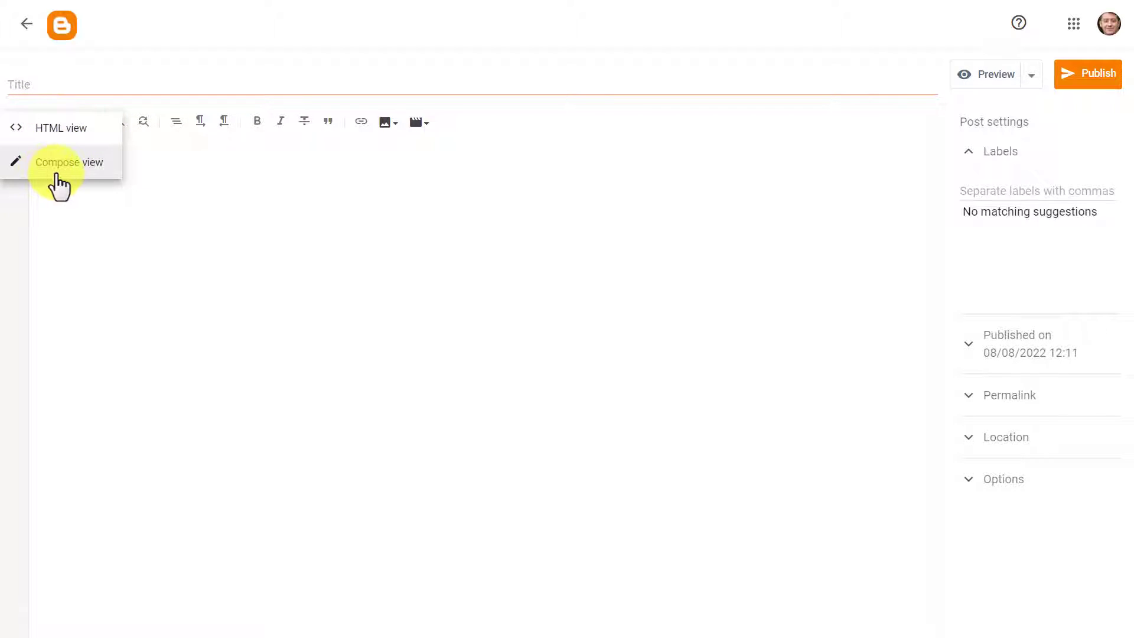
click(43, 134)
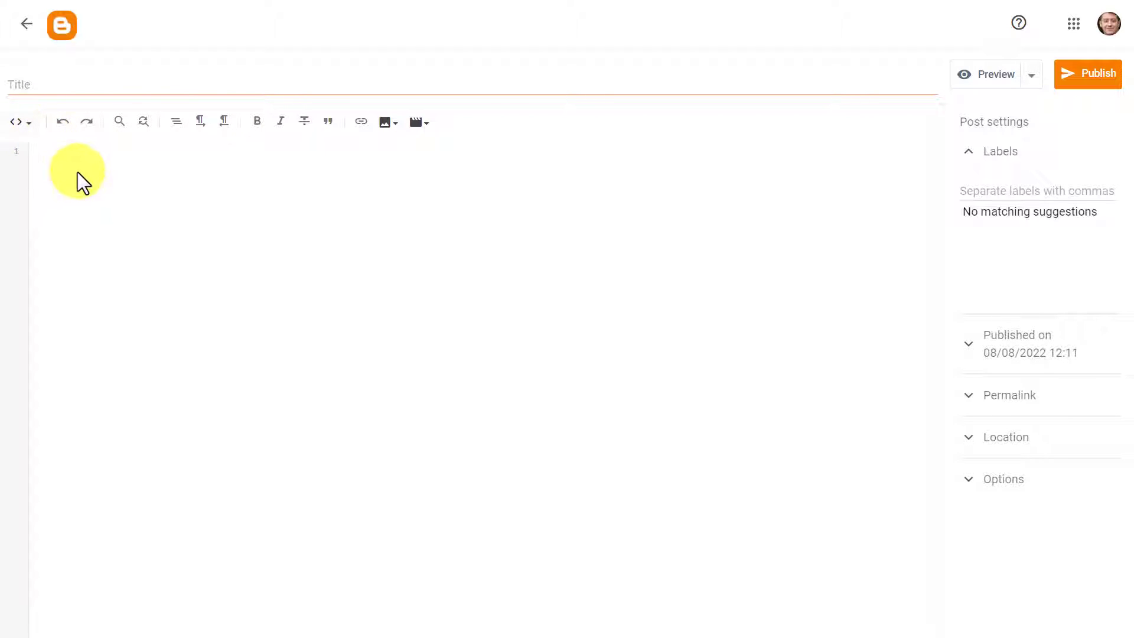
key(ctrl+v)
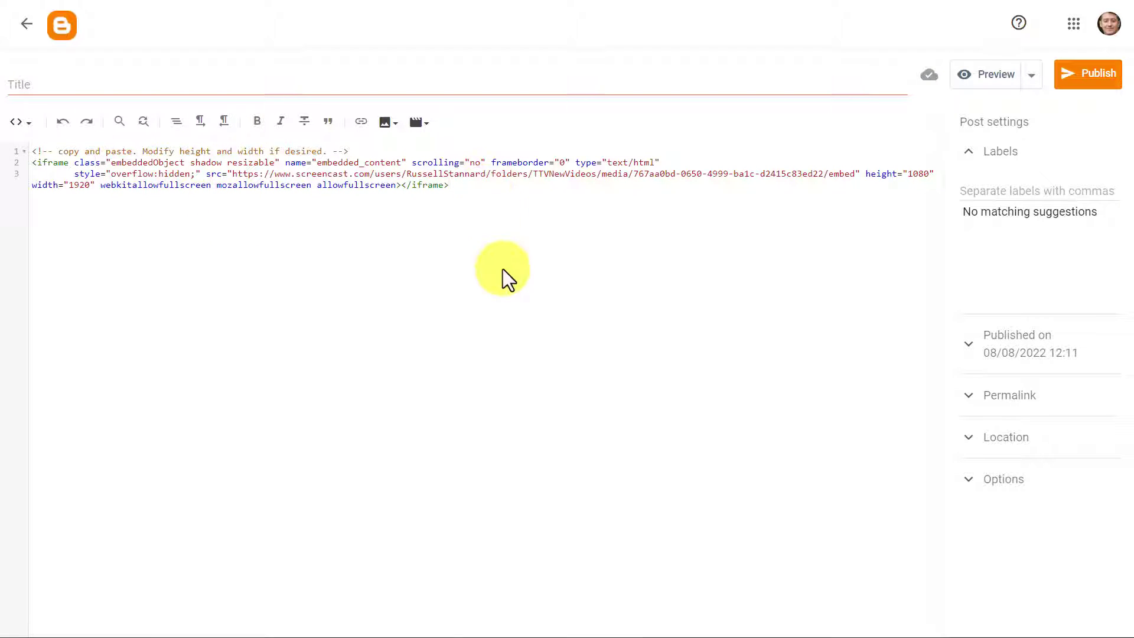
click(997, 86)
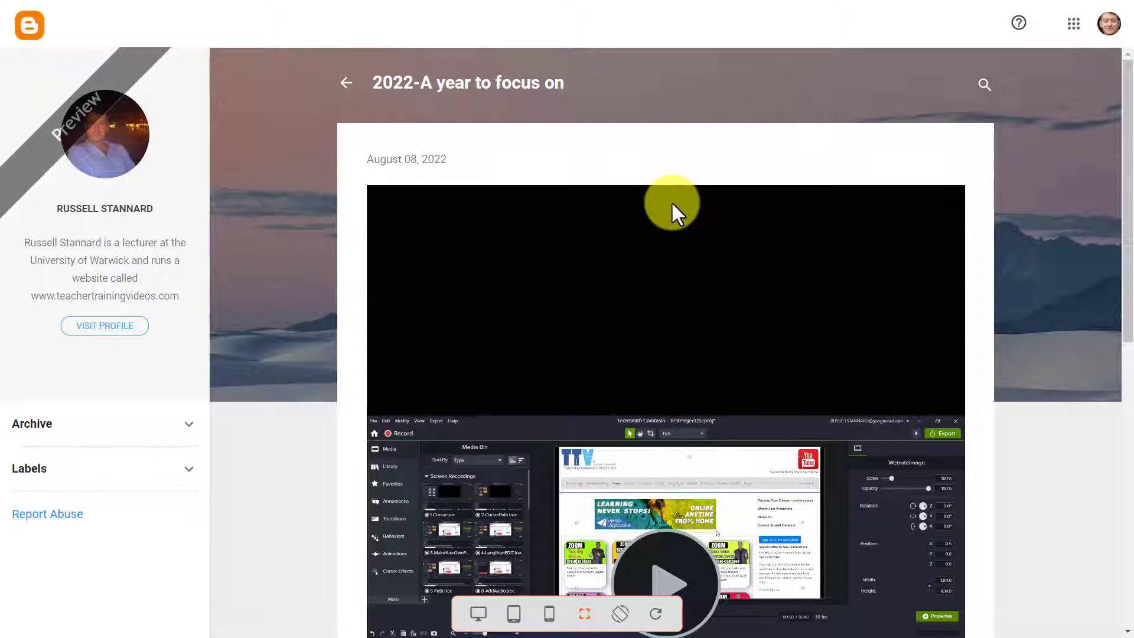
drag(1126, 287, 1128, 434)
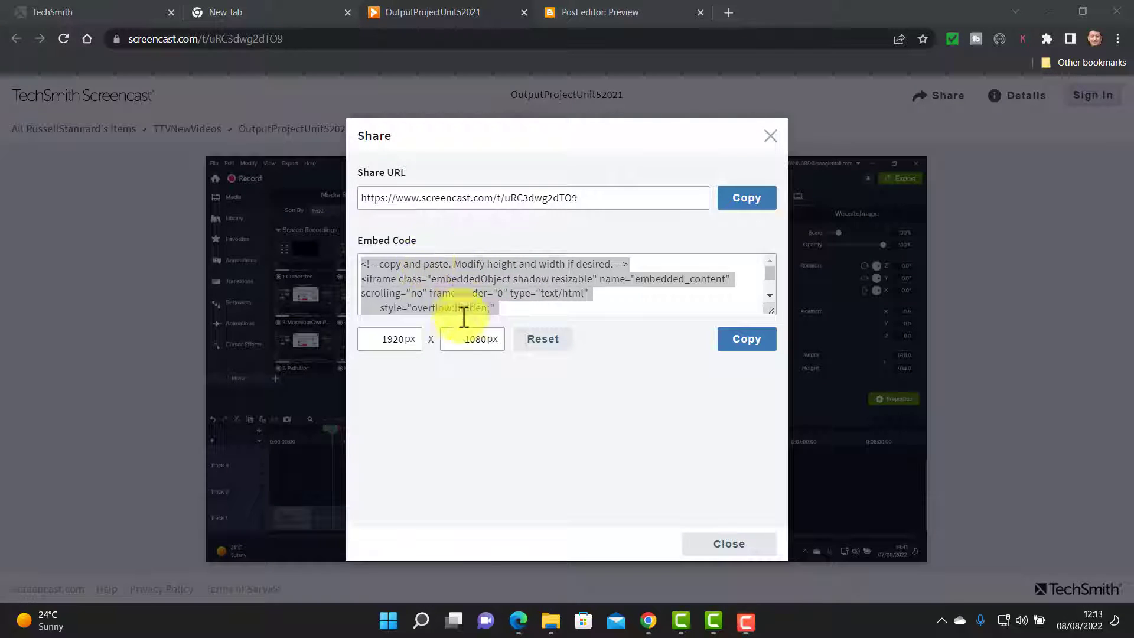
Set the embed width of the OutputProjectUnit52021 video to 1280 px on Screencast and copy the updated embed code.
click(412, 338)
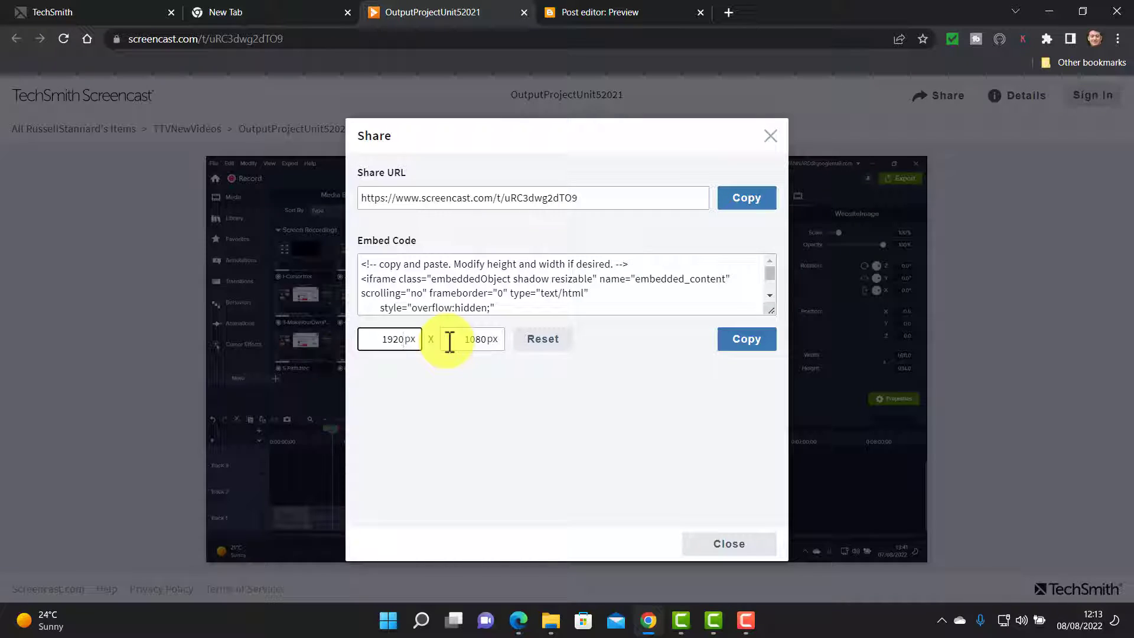
key(BackSpace)
key(BackSpace)
key(BackSpace)
key(BackSpace)
text(1280)
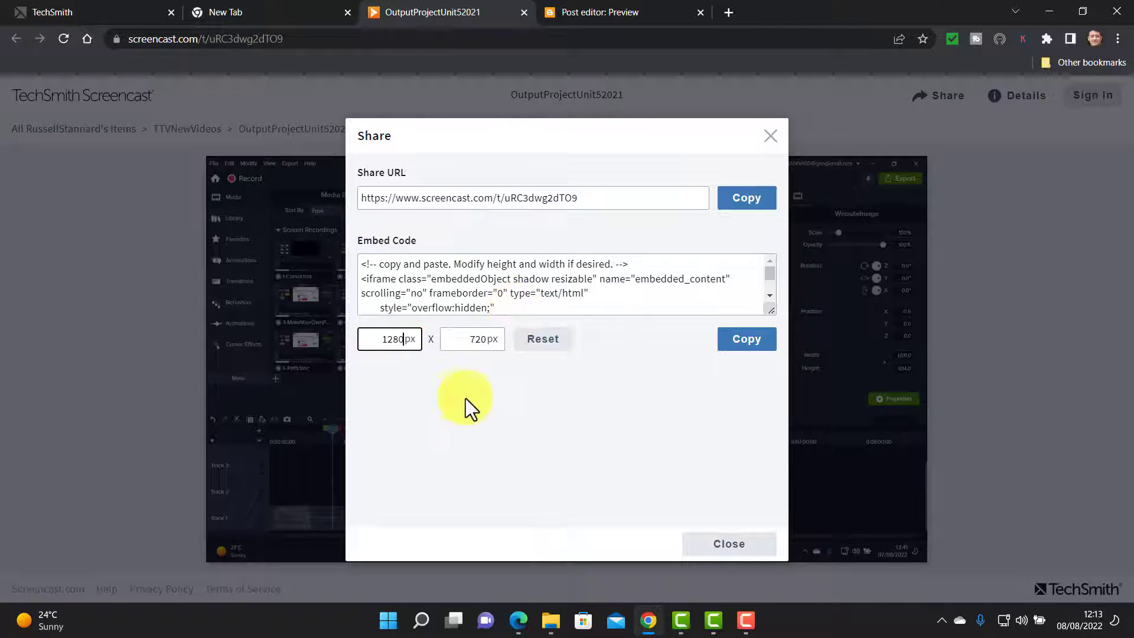
click(750, 343)
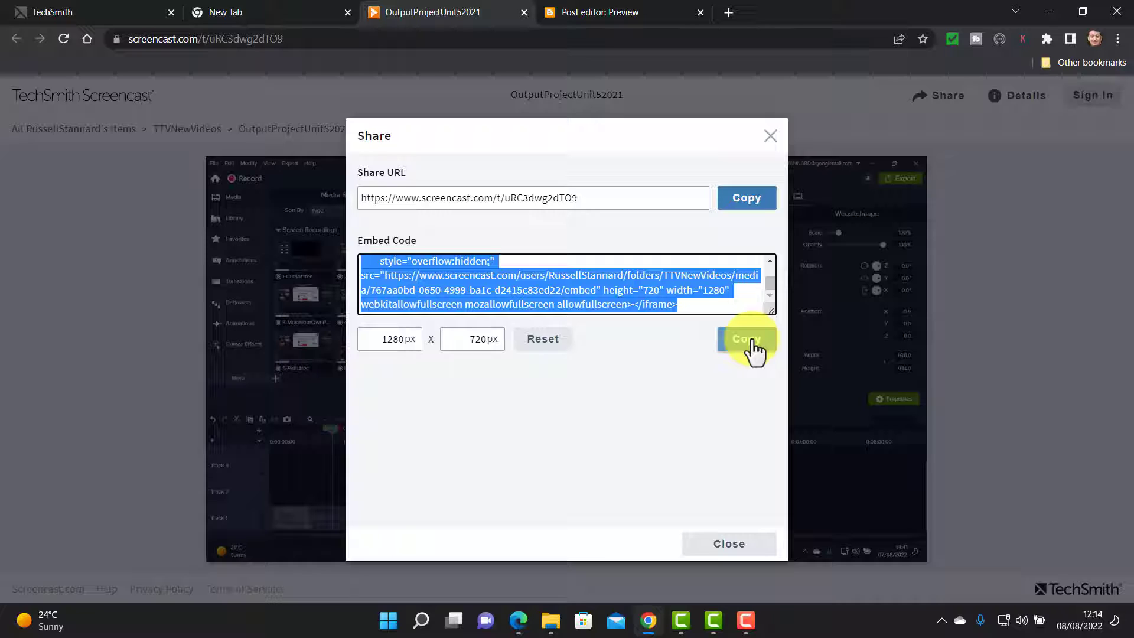
click(750, 340)
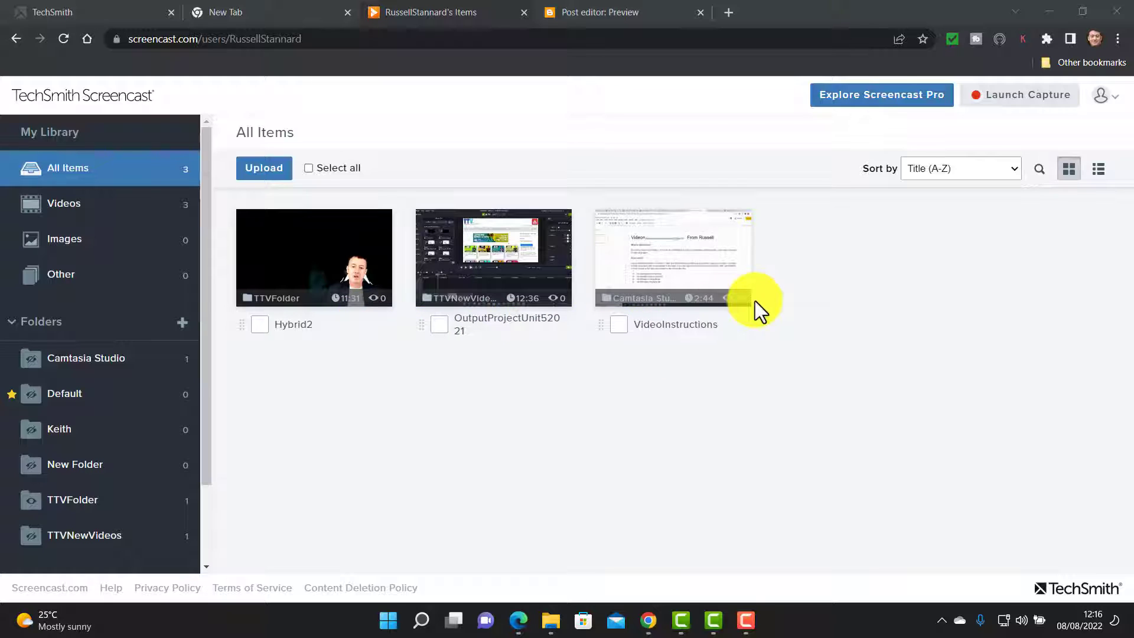
Open the VideoInstructions item for editing in the Screencast library and review its details, download link and comment options.
mouse_move(671, 274)
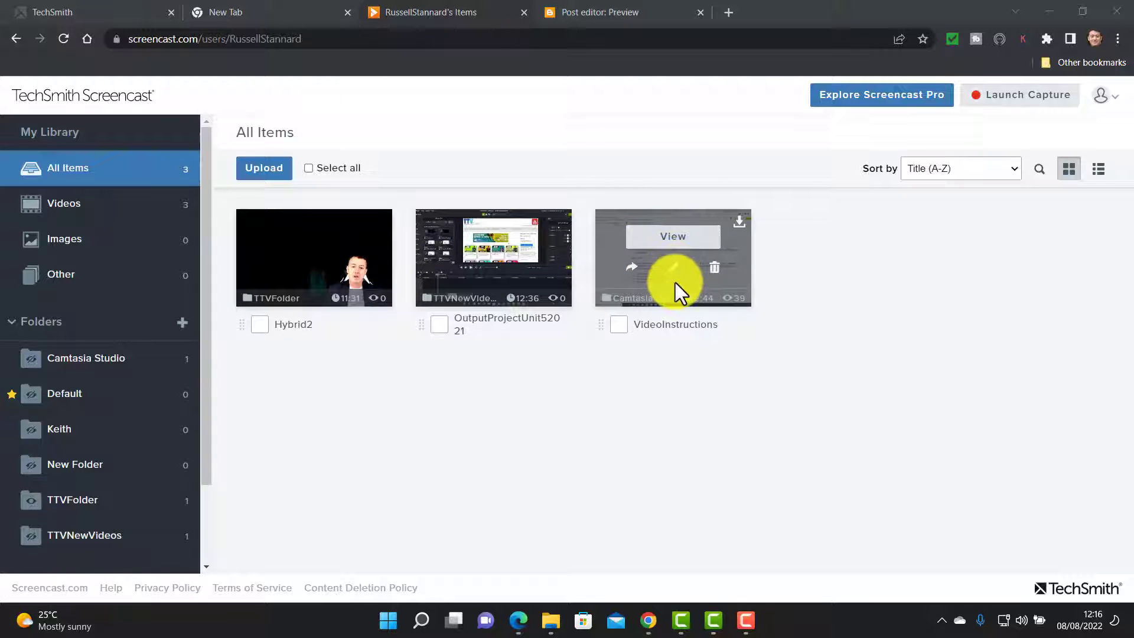
click(674, 273)
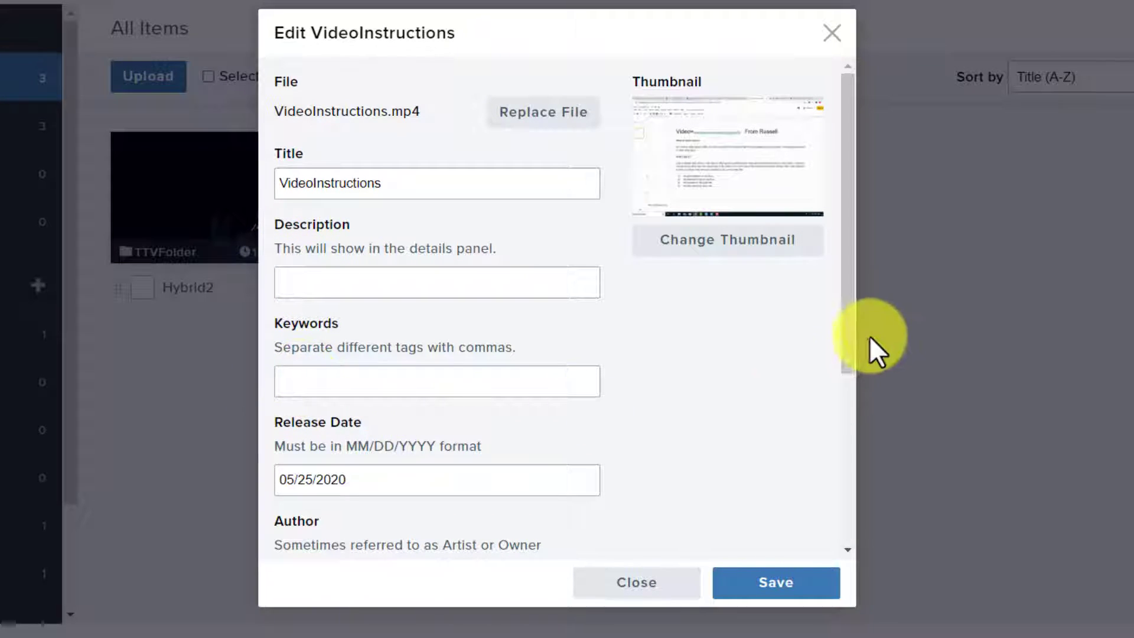
drag(854, 336, 867, 537)
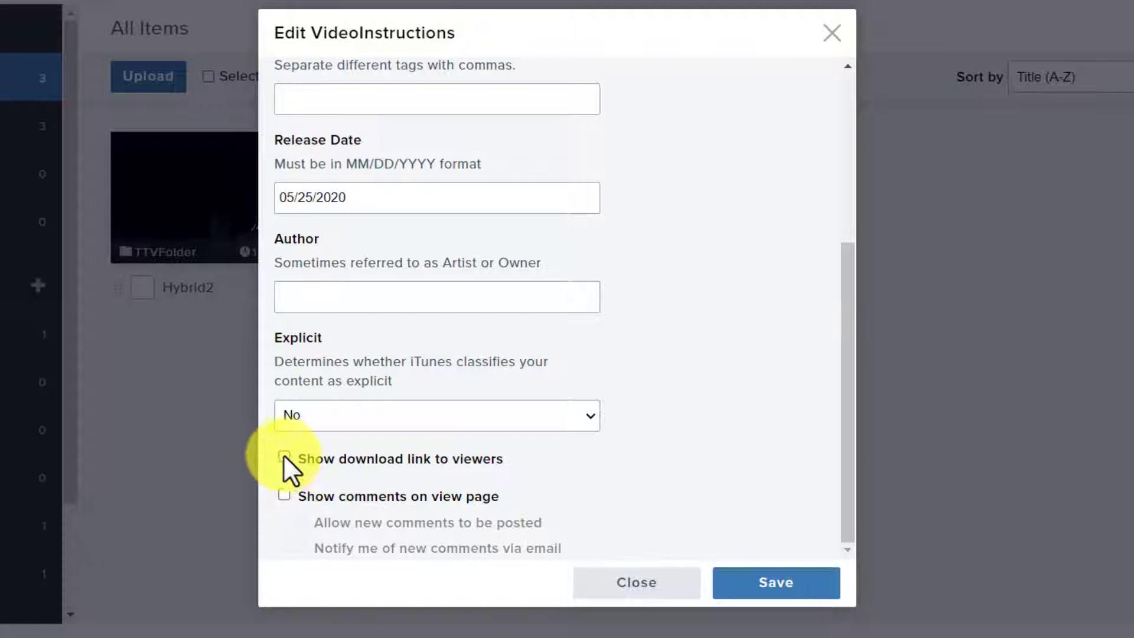
drag(844, 406, 806, 152)
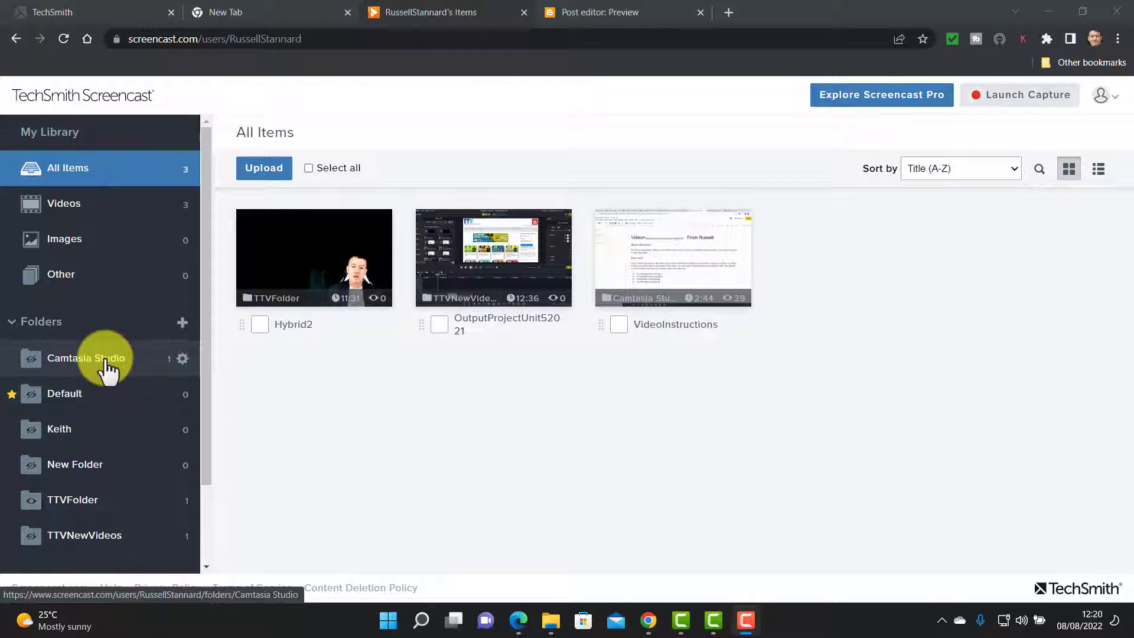
Set the Camtasia Studio folder's privacy to Access Phrase Required, copy the generated access phrase, and save the folder settings.
click(141, 365)
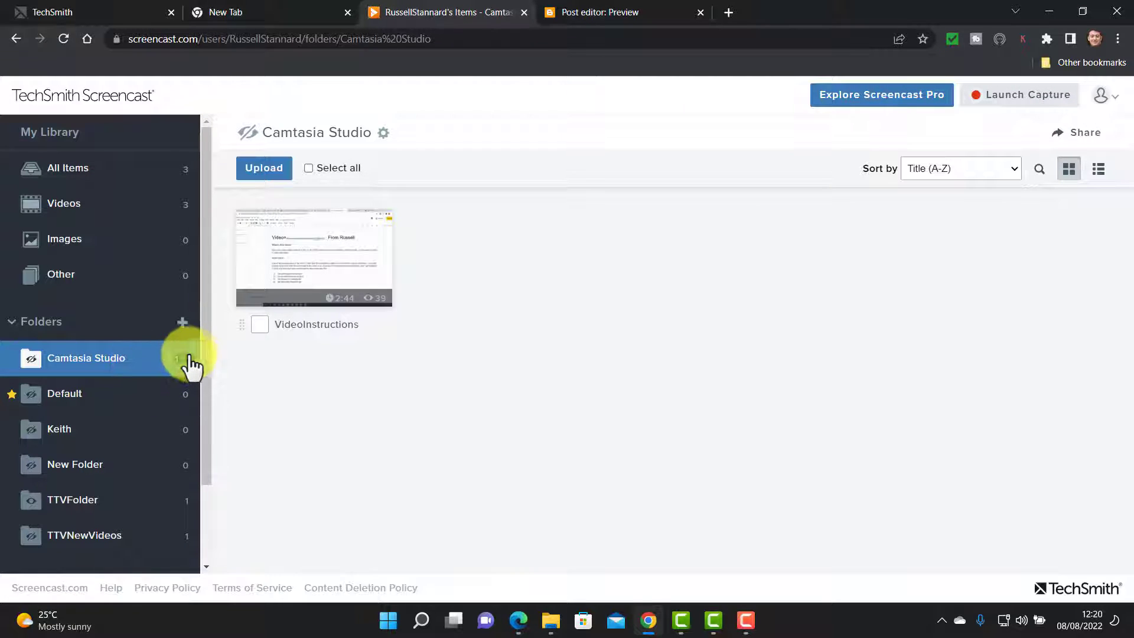
click(184, 361)
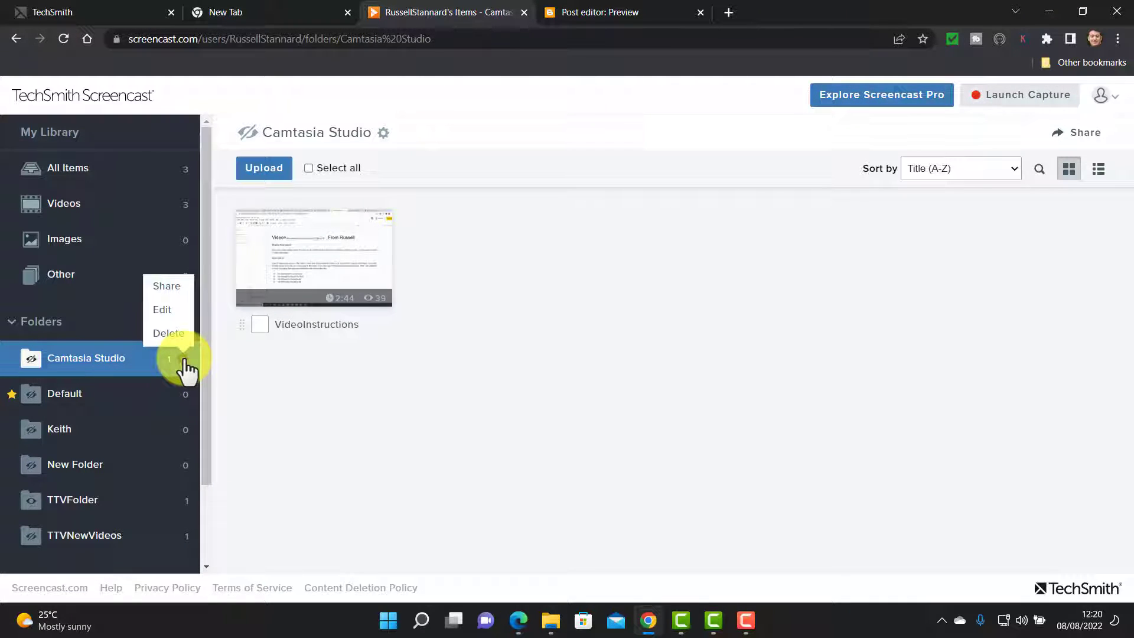
click(163, 309)
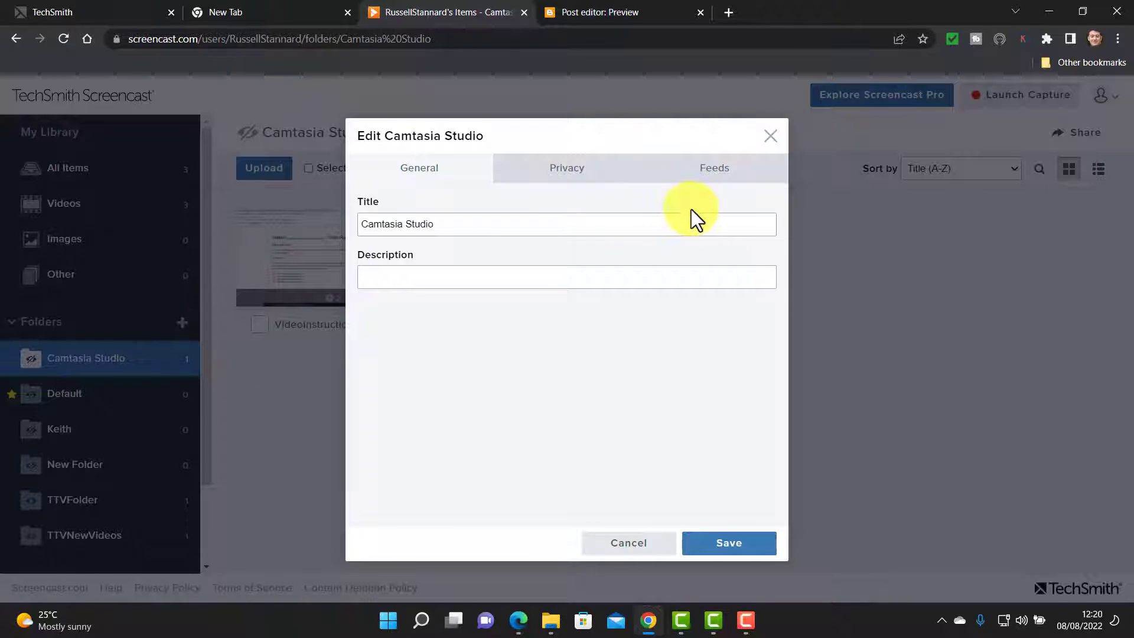
click(576, 176)
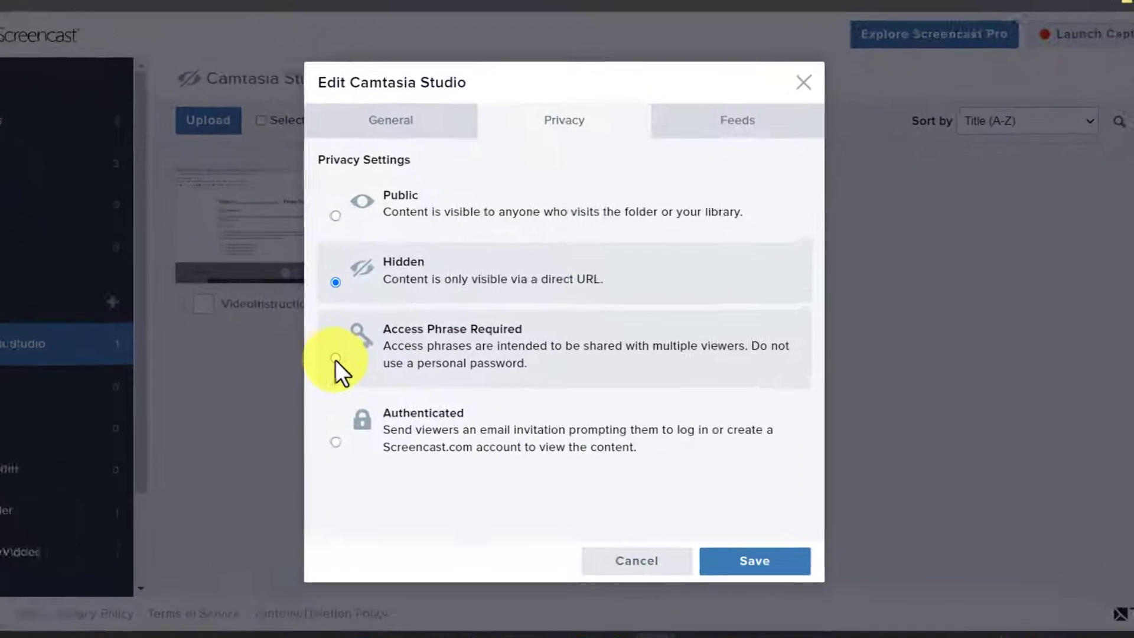
click(372, 370)
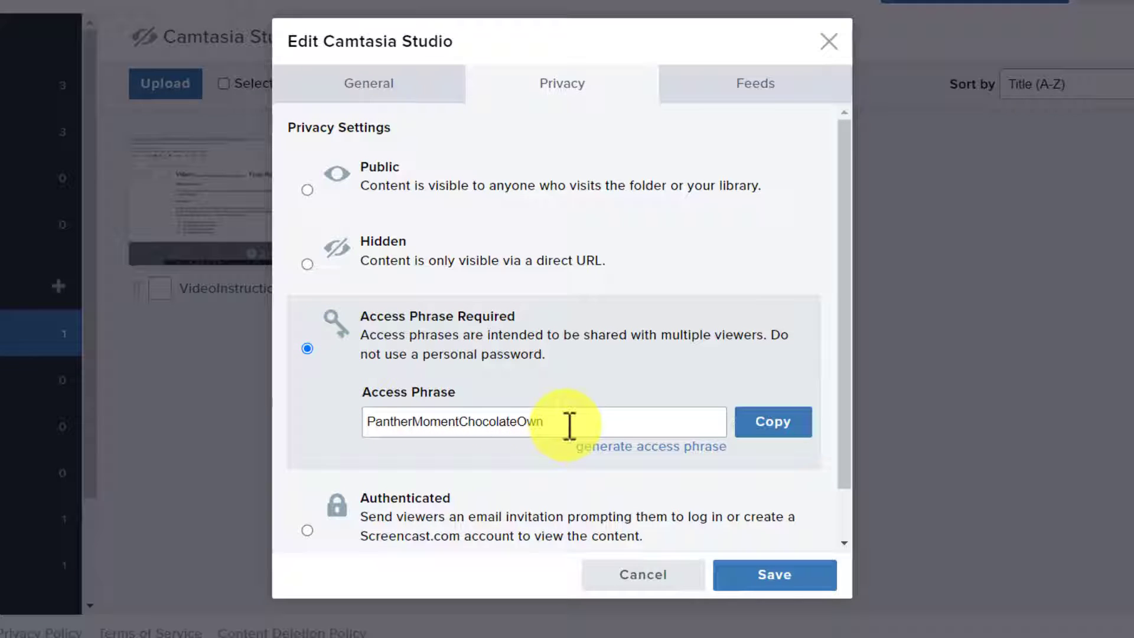
click(771, 434)
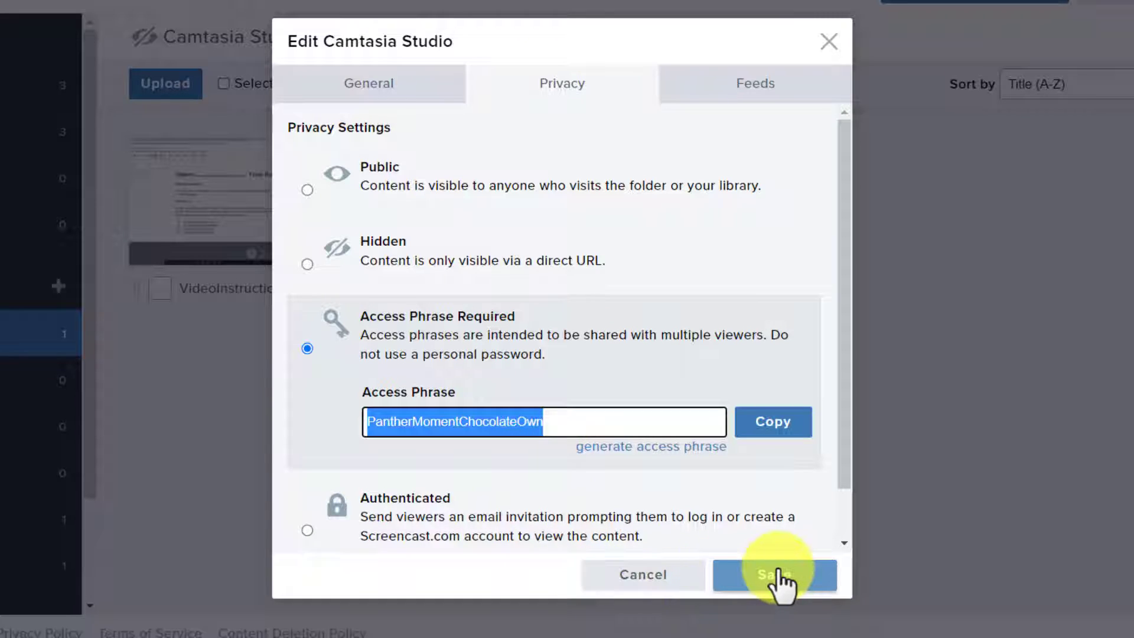
click(771, 440)
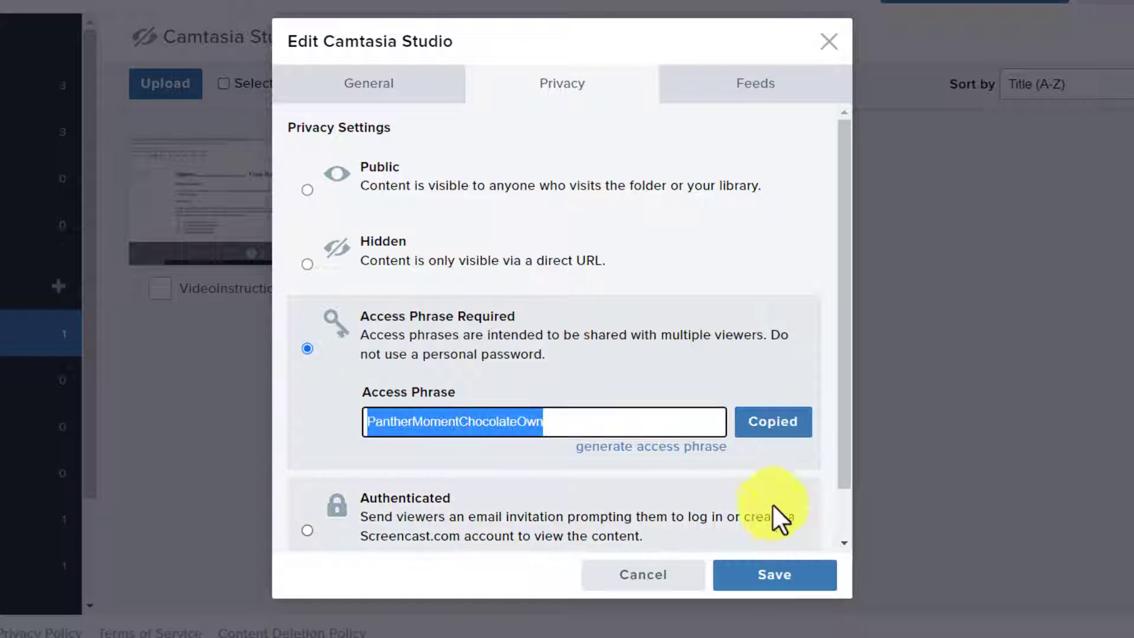
click(764, 571)
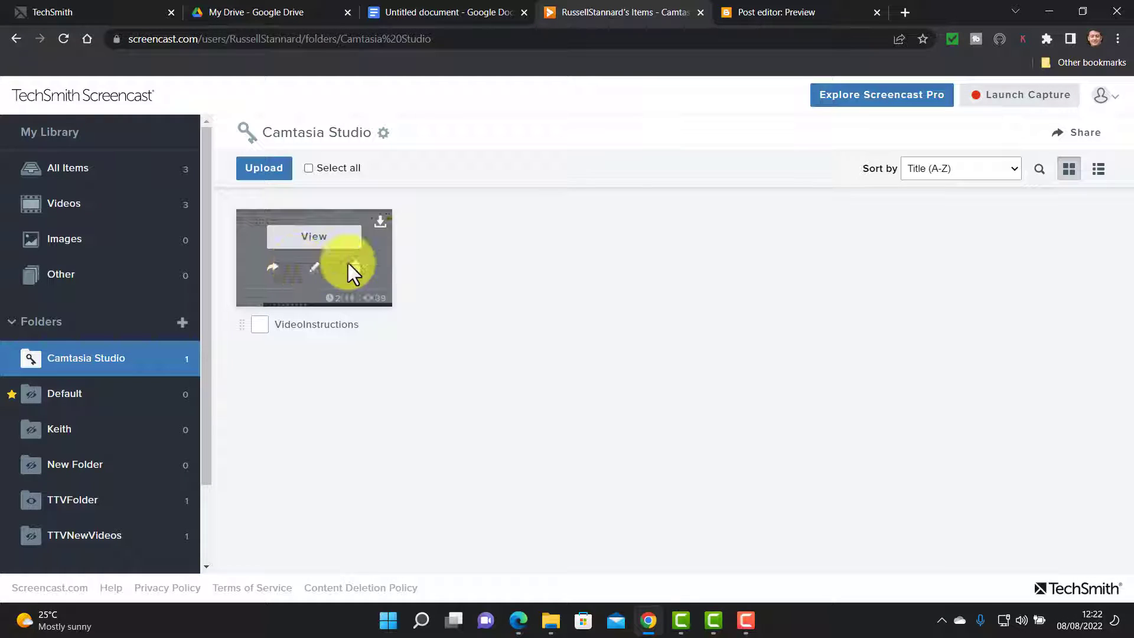
Copy the share URL of the VideoInstructions video in the Camtasia Studio folder.
click(272, 267)
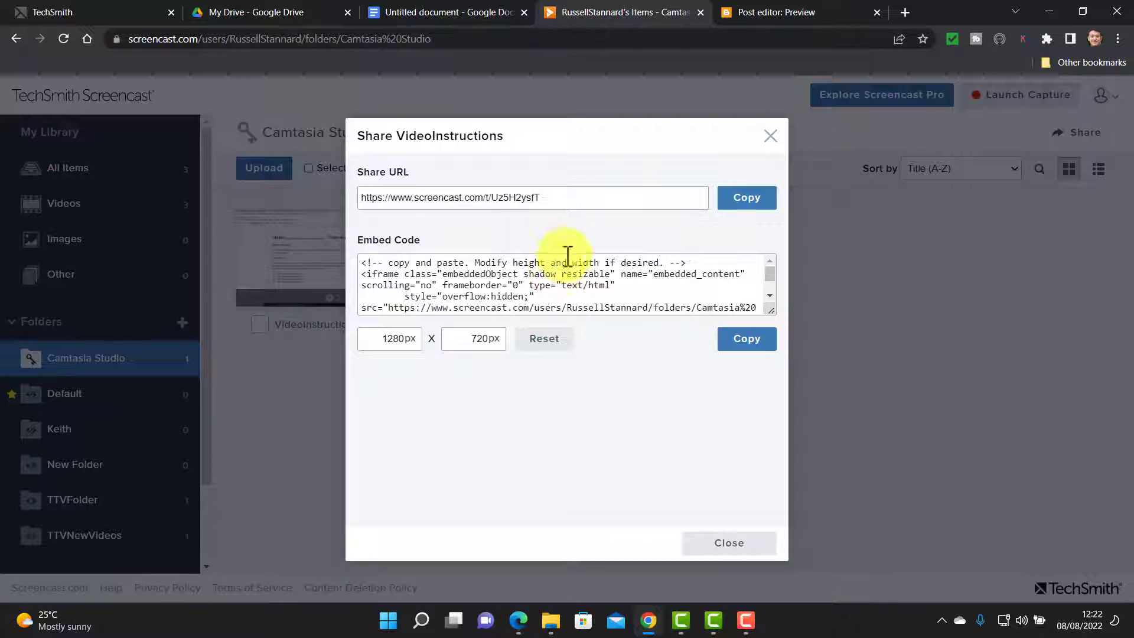
click(747, 201)
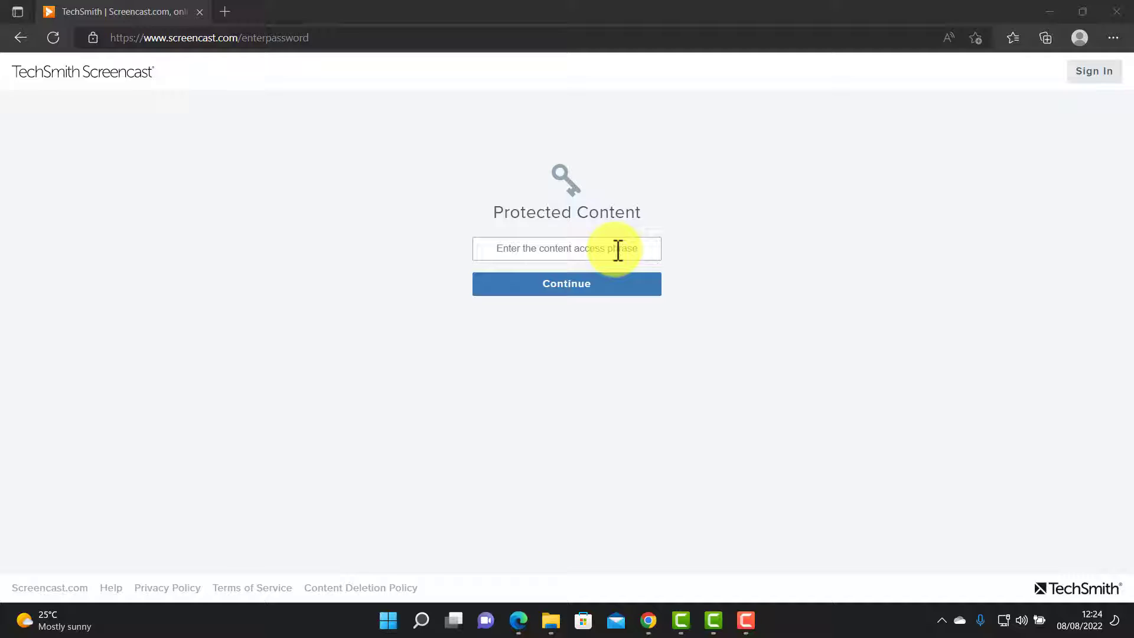
Switch to the untitled Google Docs document and copy the folder's access phrase from it.
key(alt+Tab)
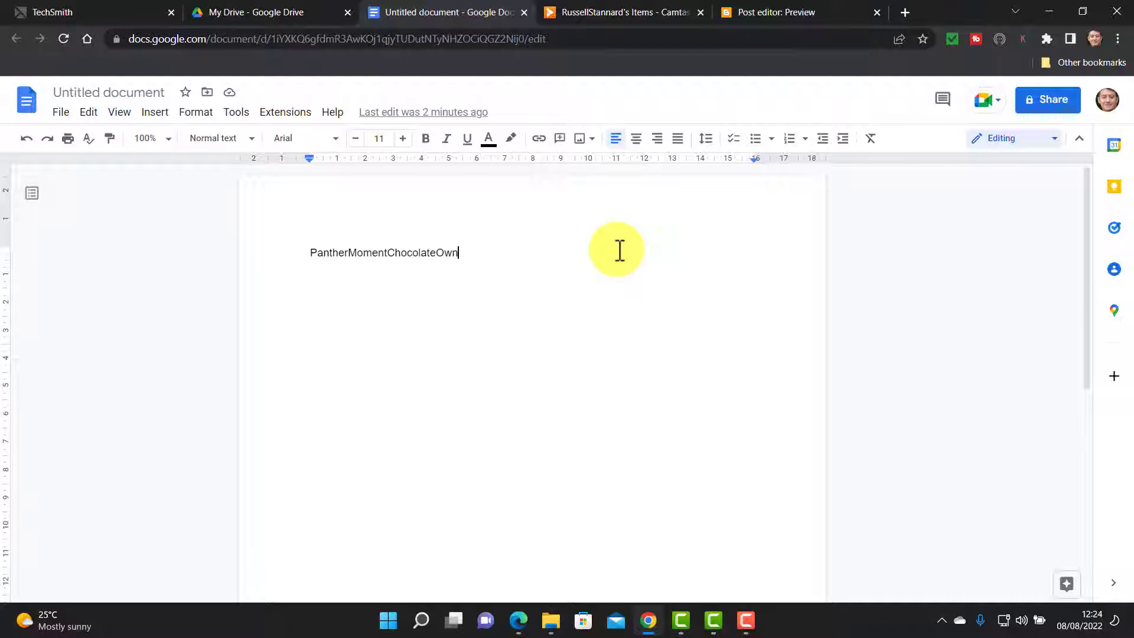
drag(463, 252, 338, 254)
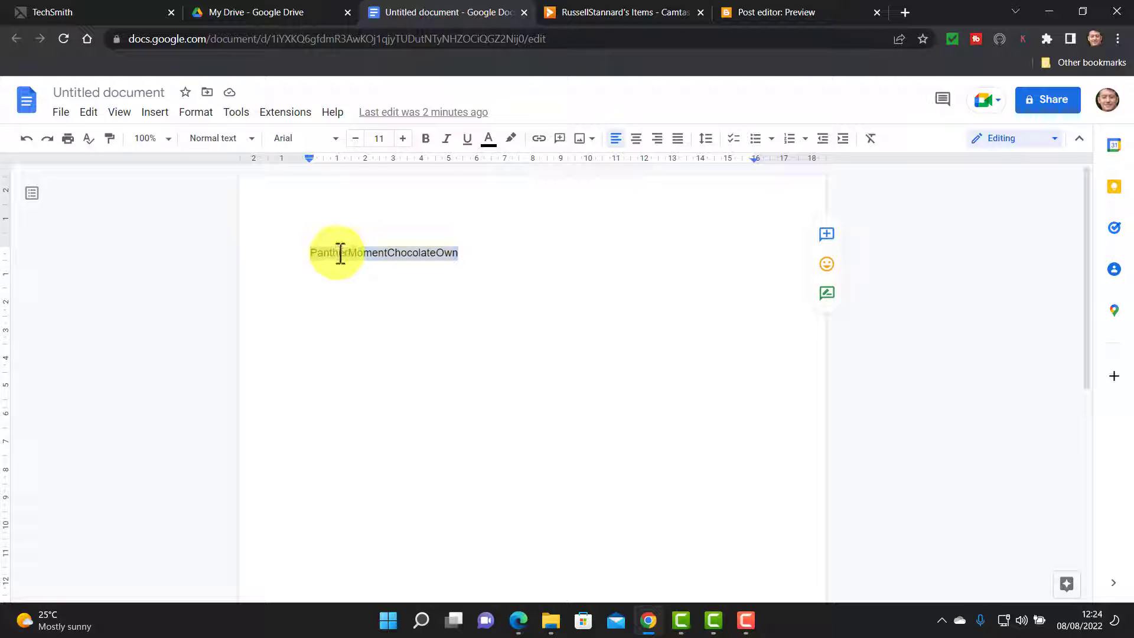
right_click(338, 253)
click(387, 254)
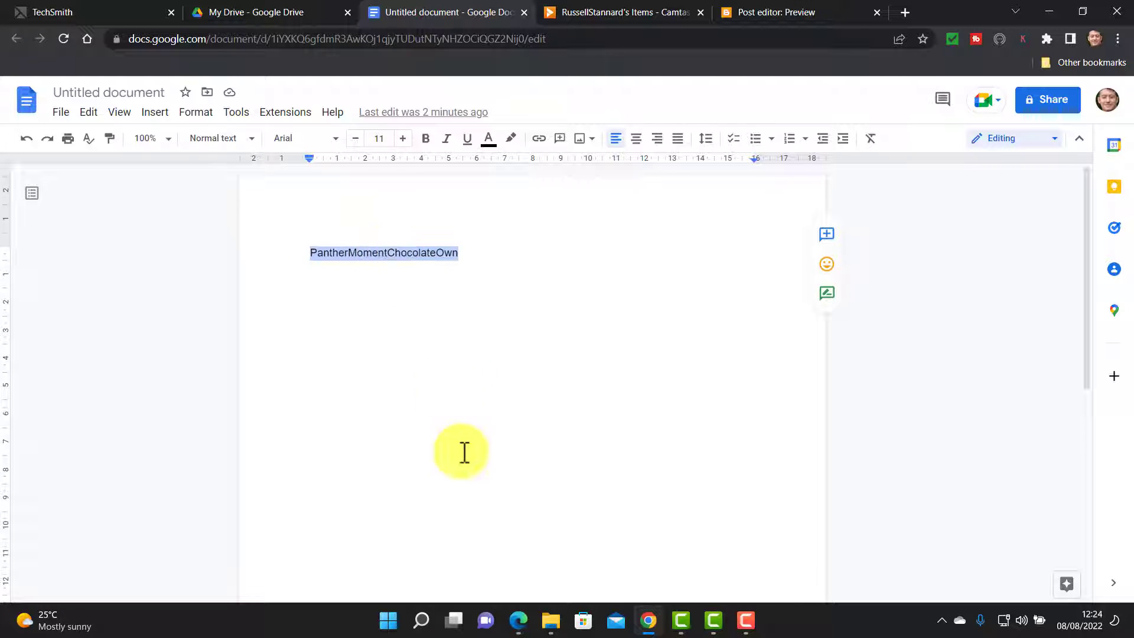
Switch to Microsoft Edge, paste the content access phrase on Screencast's Protected Content page, and submit it.
click(518, 620)
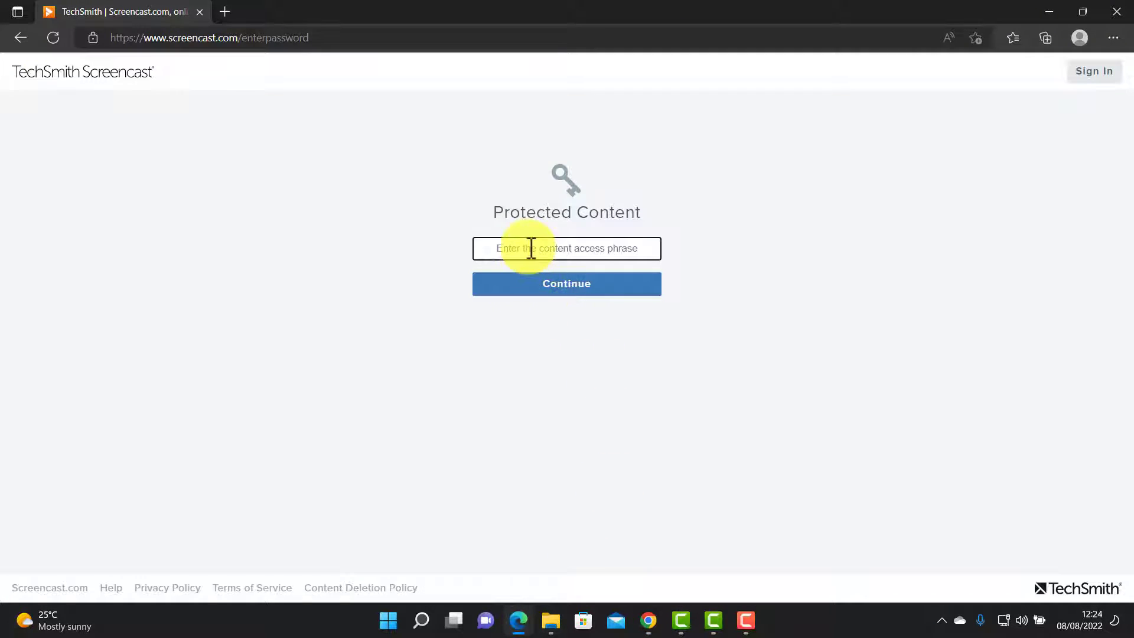
key(ctrl+v)
click(566, 289)
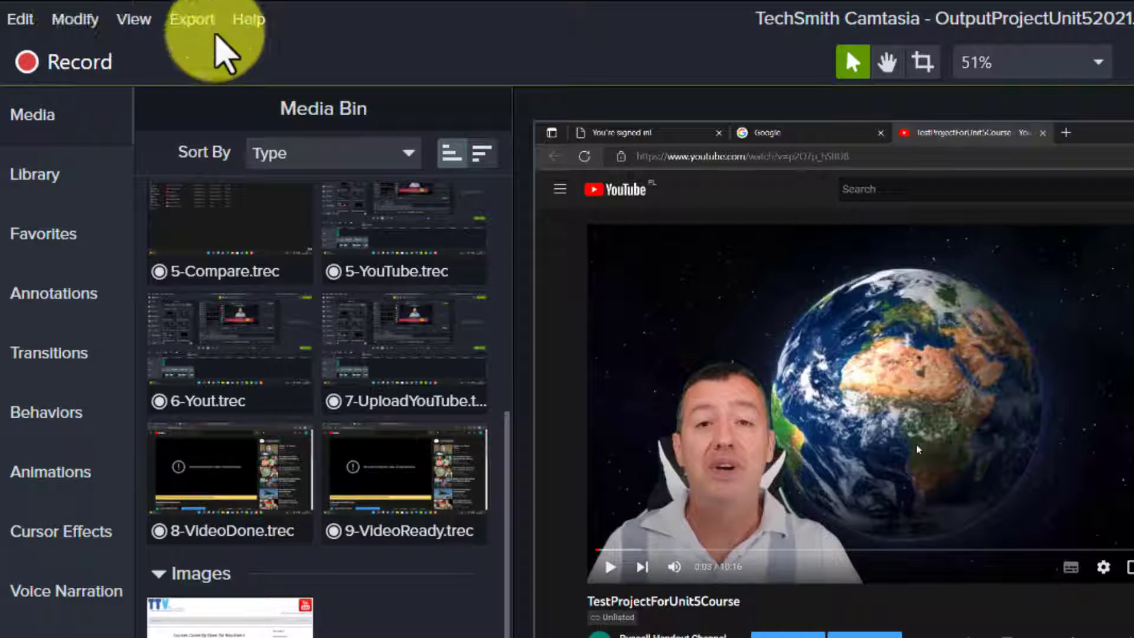
In Camtasia, export the project to the TechSmith folder on Google Drive with the title badLanguageLearning.
click(192, 19)
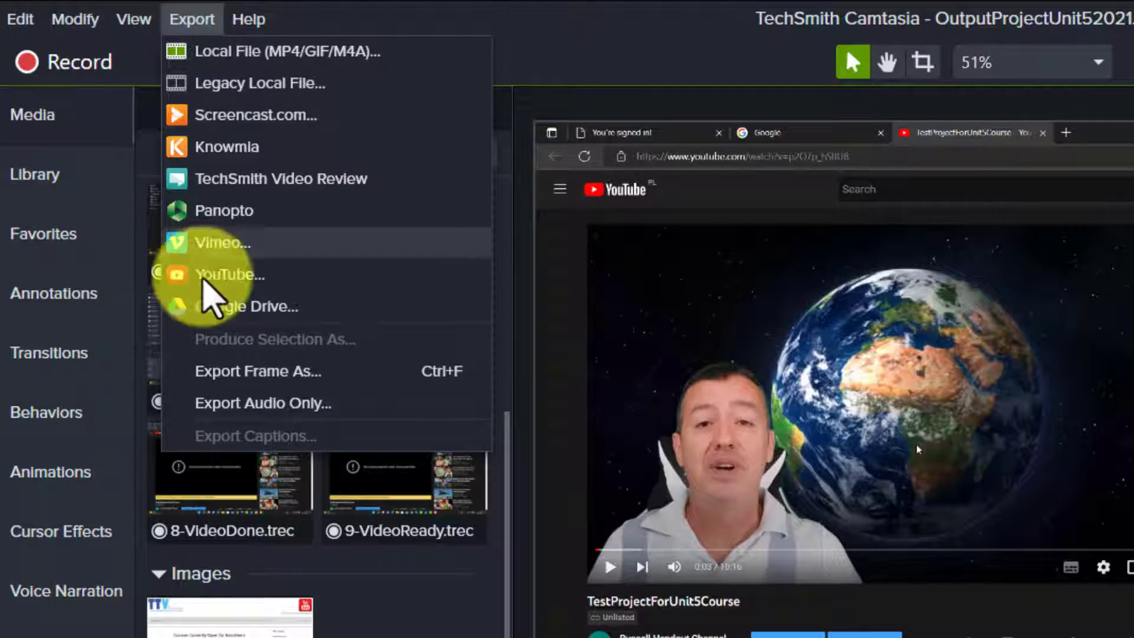
click(244, 304)
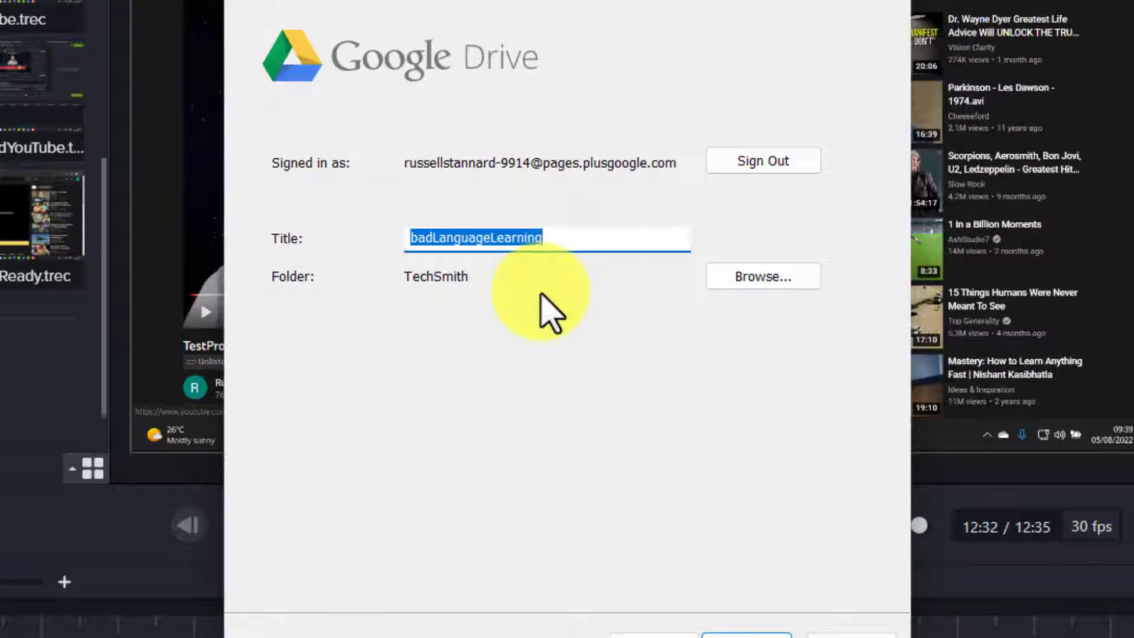
click(596, 242)
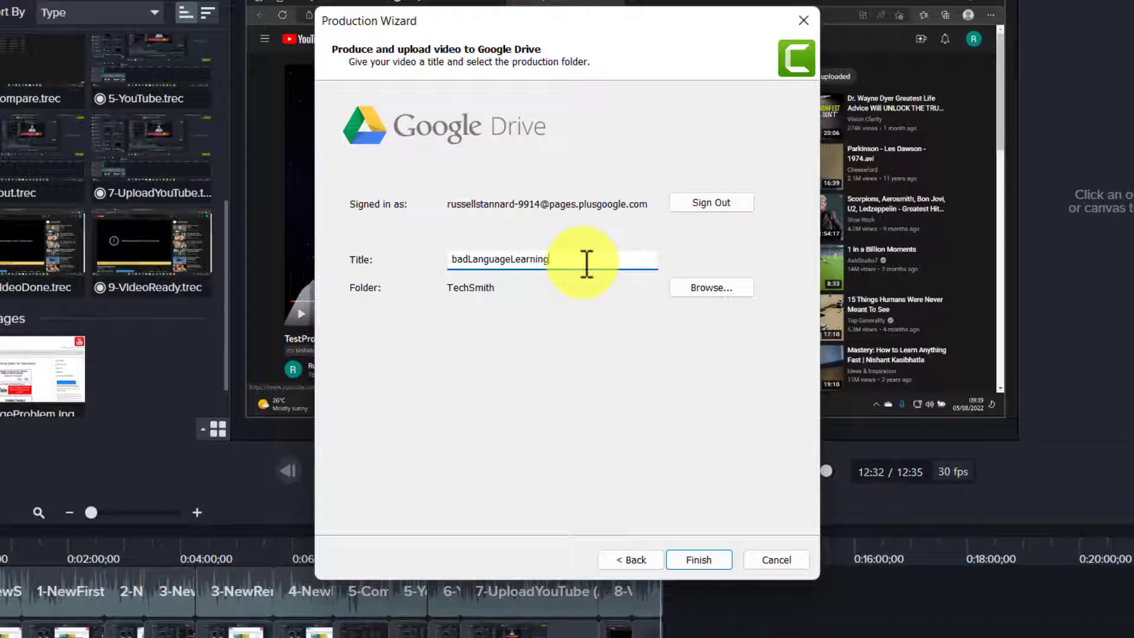
click(700, 560)
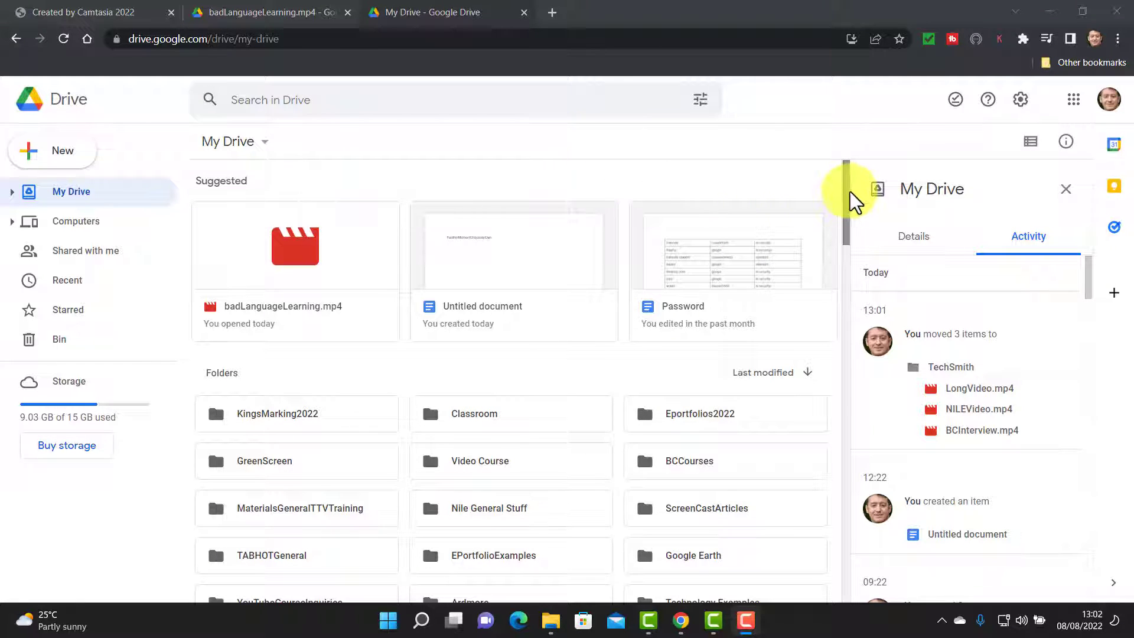
Open the TechSmith folder in Google Drive and play NILEVideo.mp4 briefly, pausing it after a few seconds.
drag(851, 201, 838, 276)
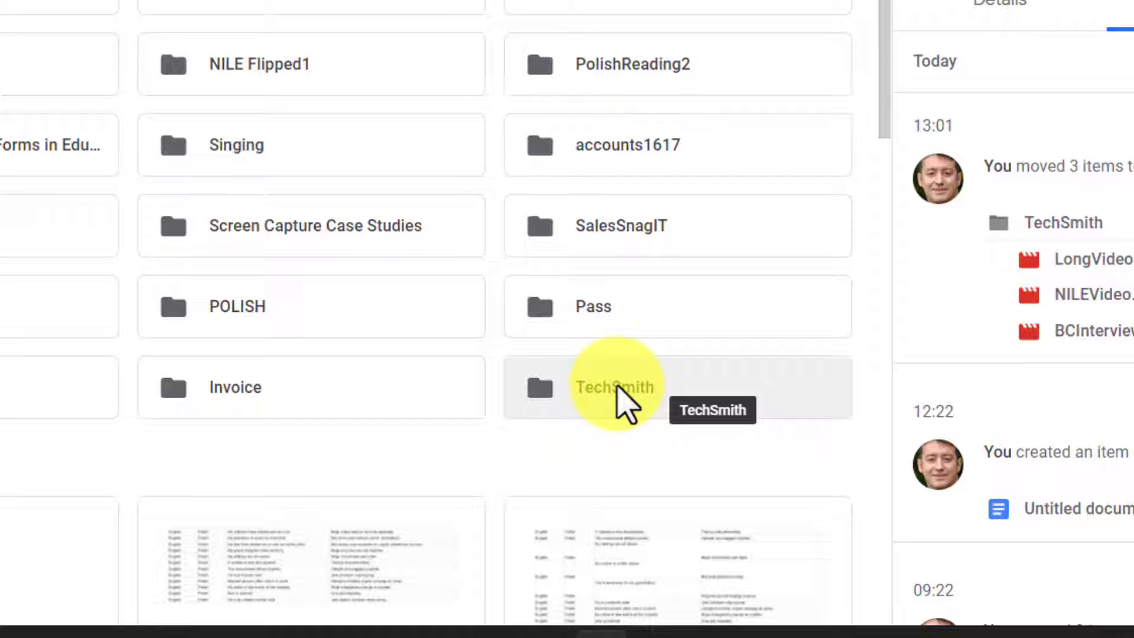
double_click(616, 386)
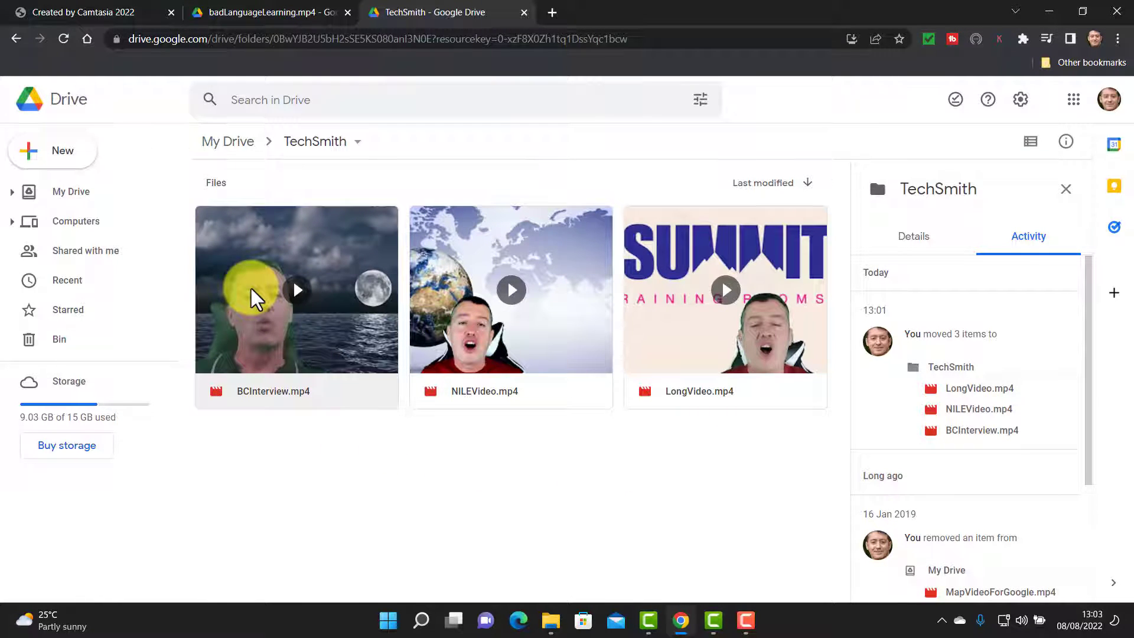
click(515, 290)
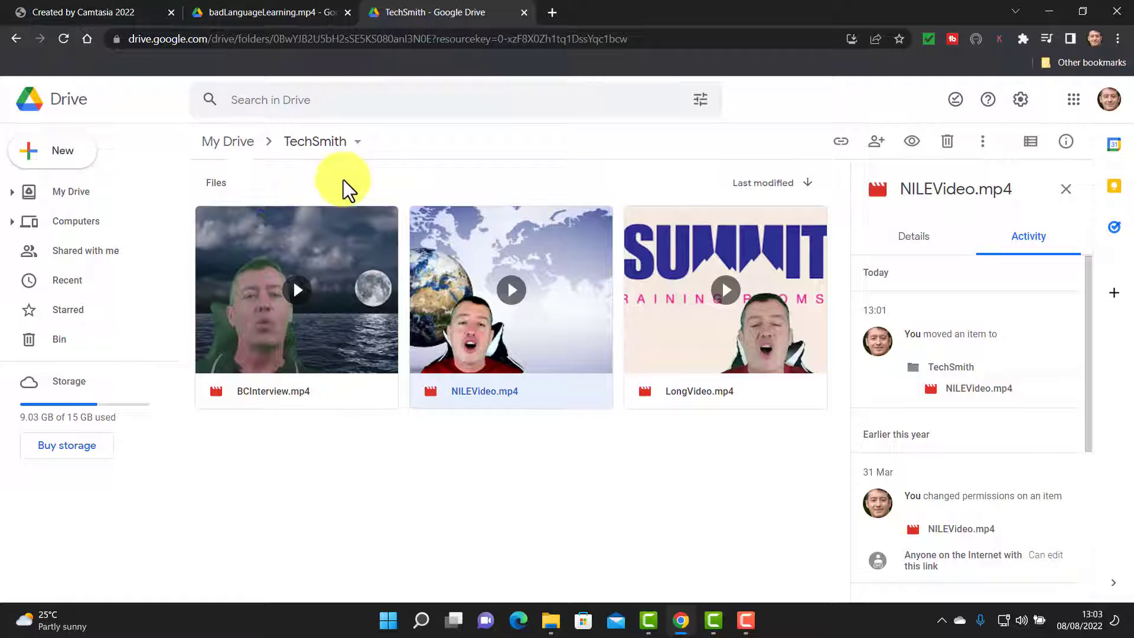
double_click(512, 293)
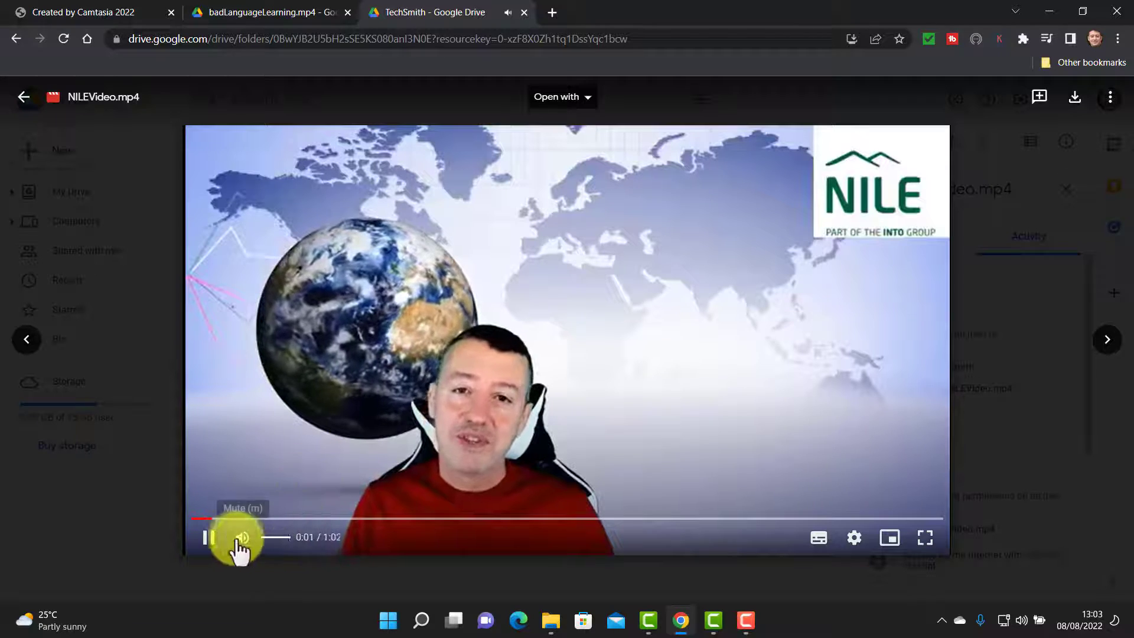
click(208, 541)
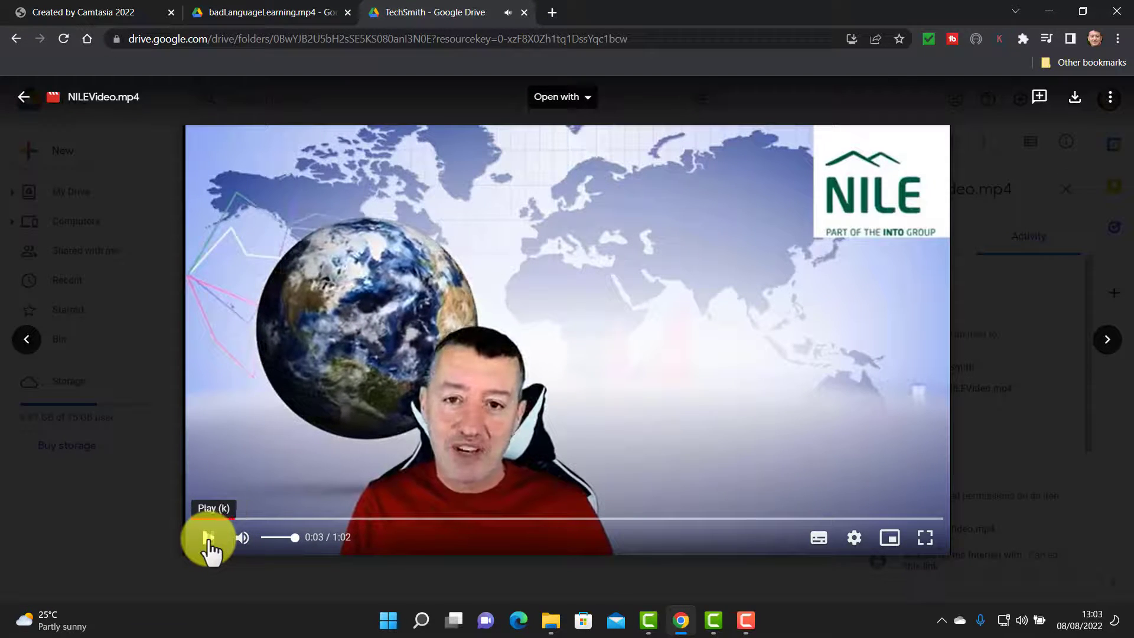
click(524, 40)
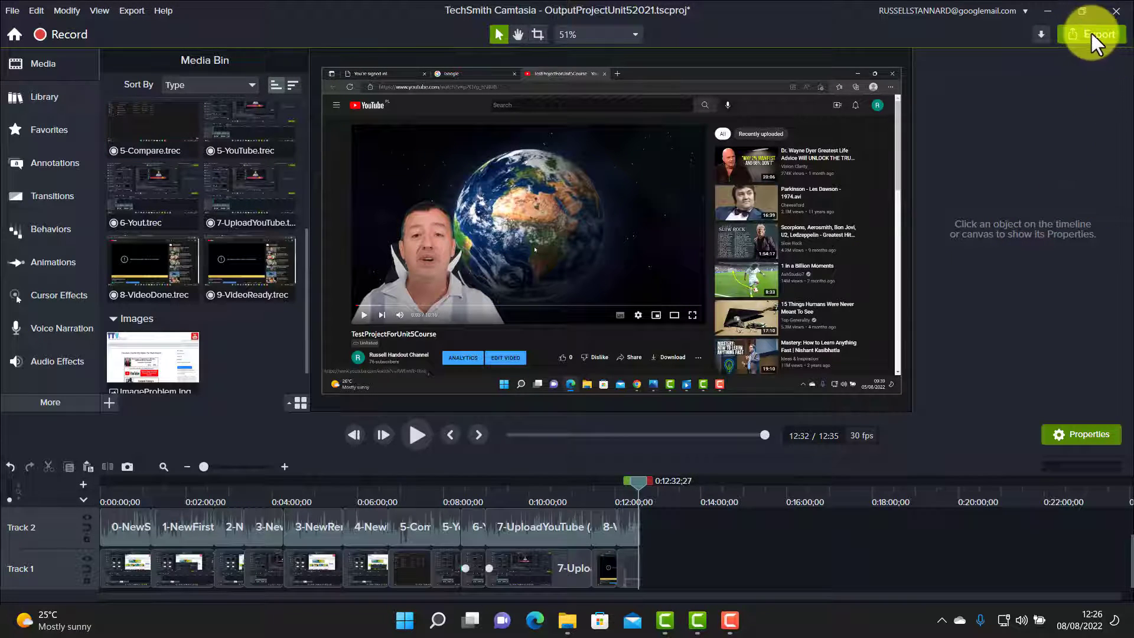
Export the Camtasia project as a legacy local file using MP4 with Smart Player (up to 720p), named OutputProjectUnit52021, to the Desktop.
click(131, 10)
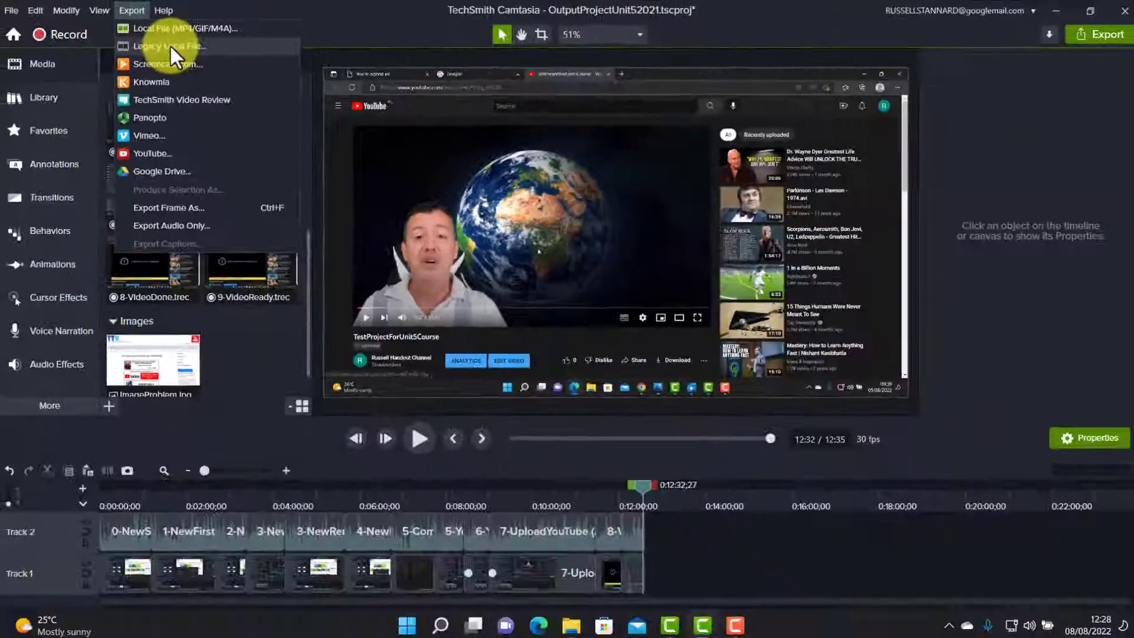
click(234, 67)
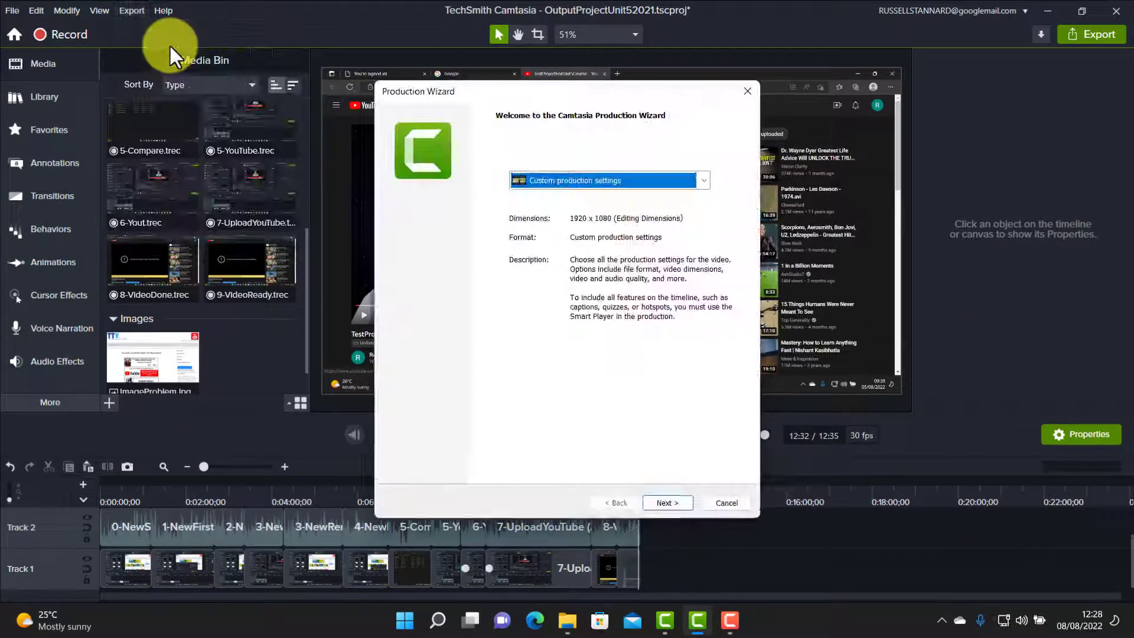
click(699, 180)
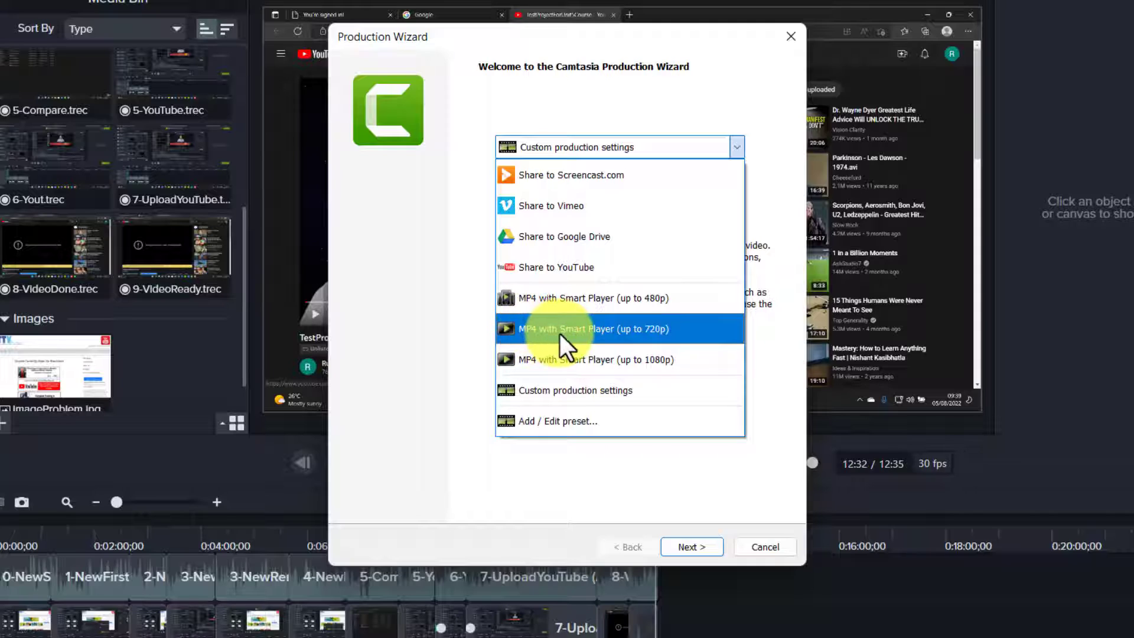
click(604, 330)
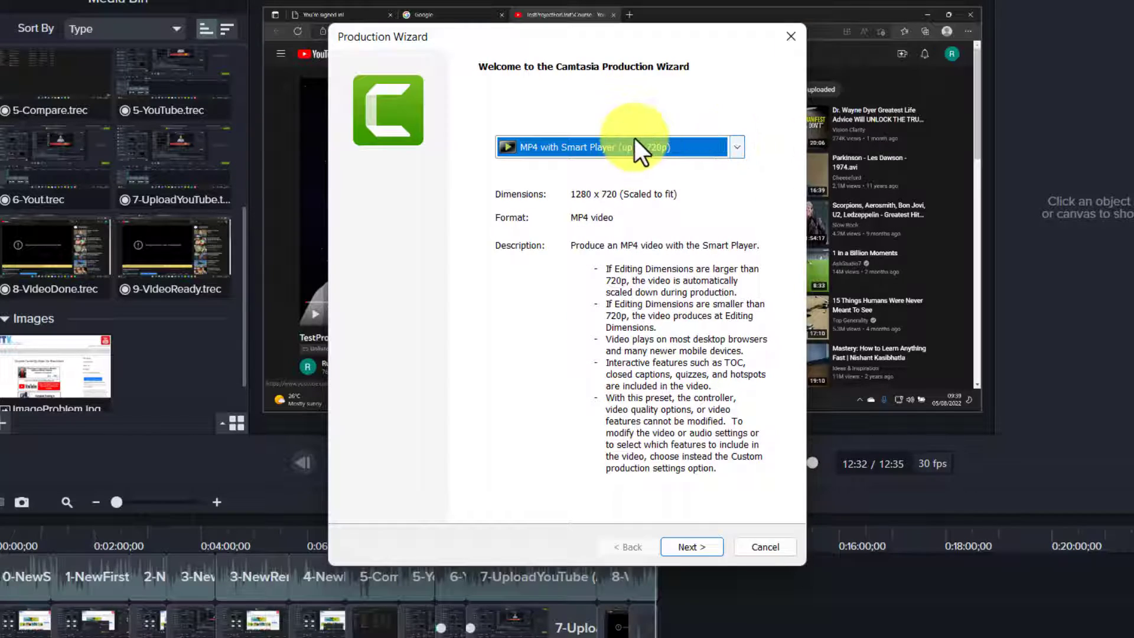
click(685, 547)
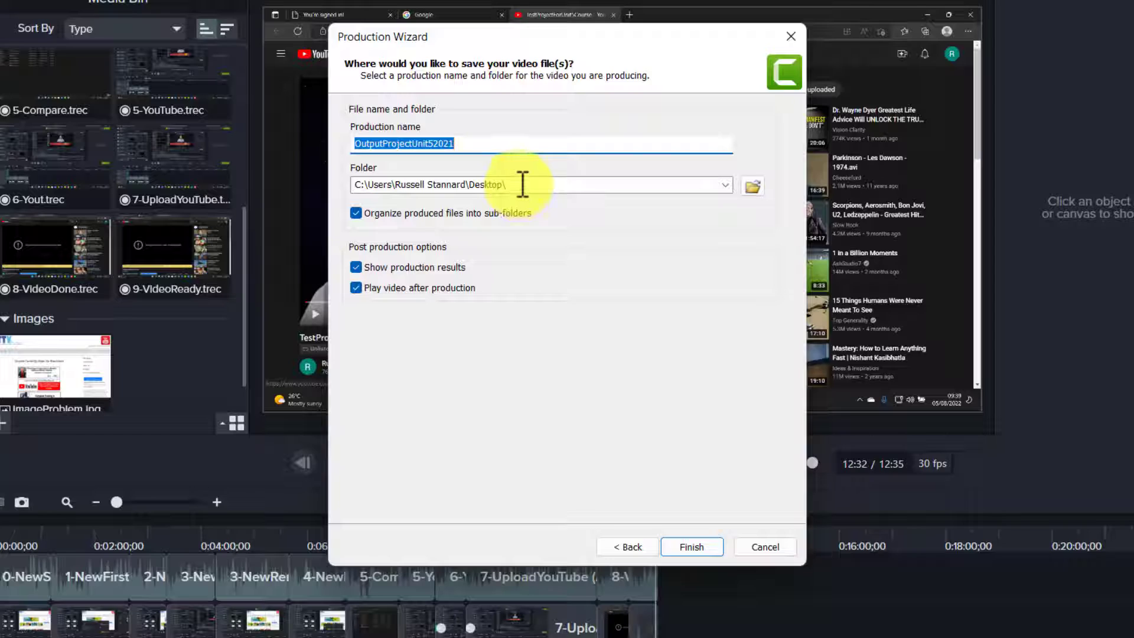
click(477, 149)
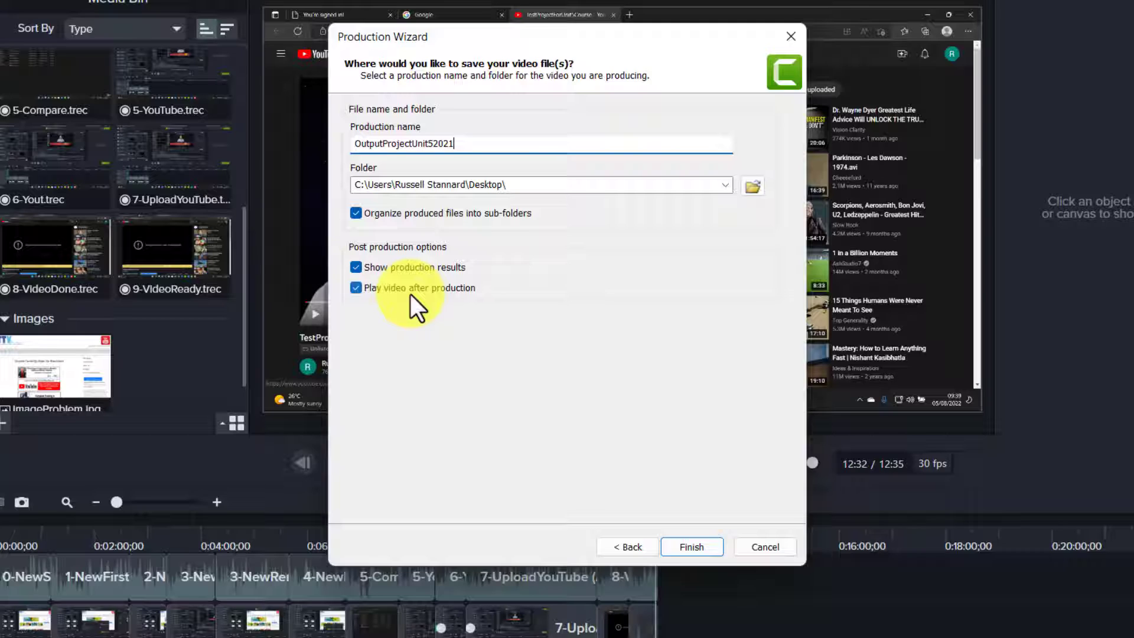
click(692, 547)
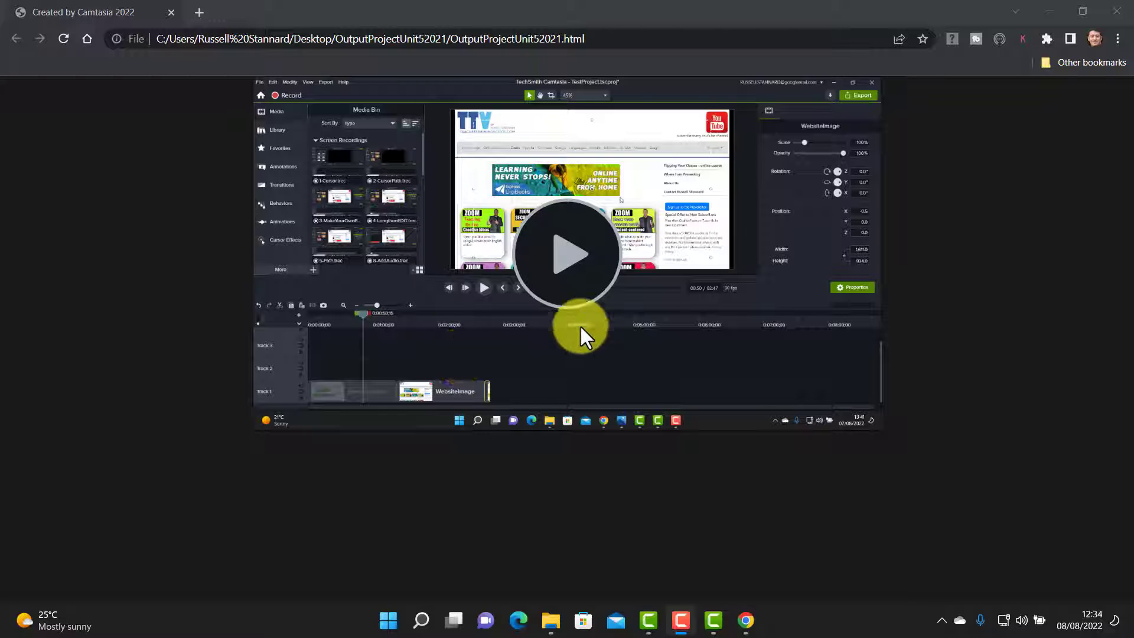
Play the produced OutputProjectUnit52021 video in the browser, pause it, and try the player's full-screen option.
click(566, 260)
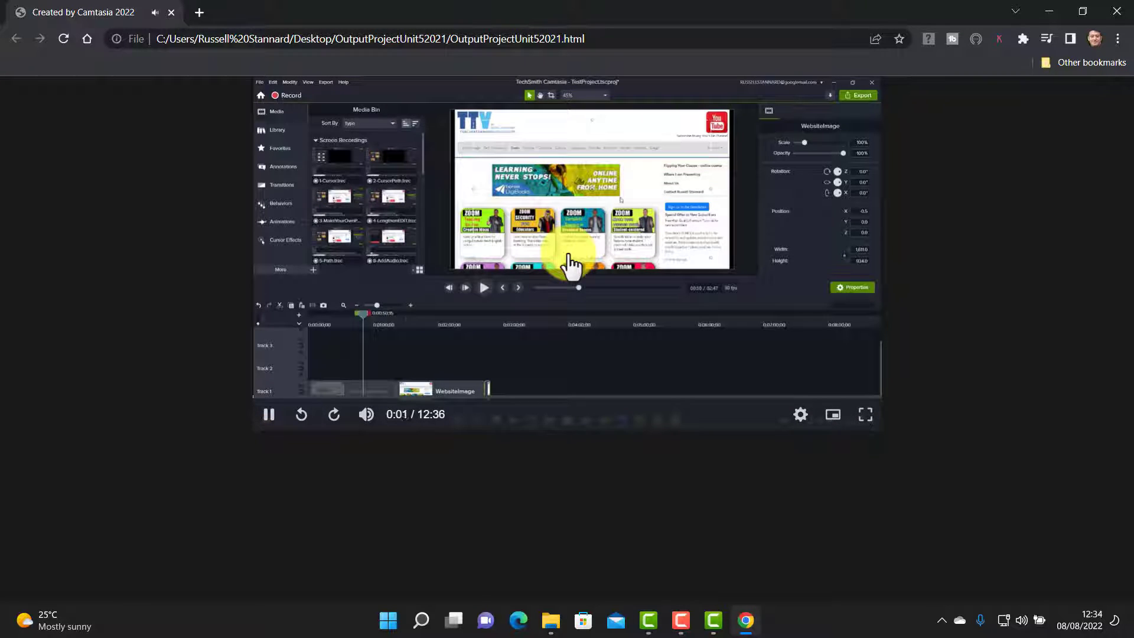
click(269, 416)
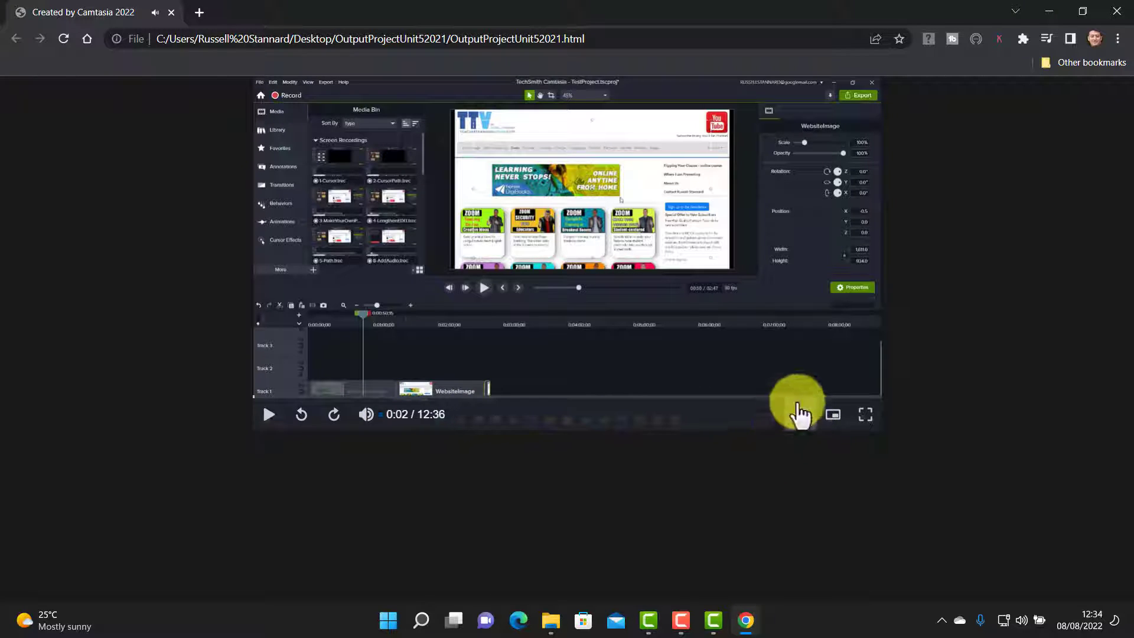
click(865, 414)
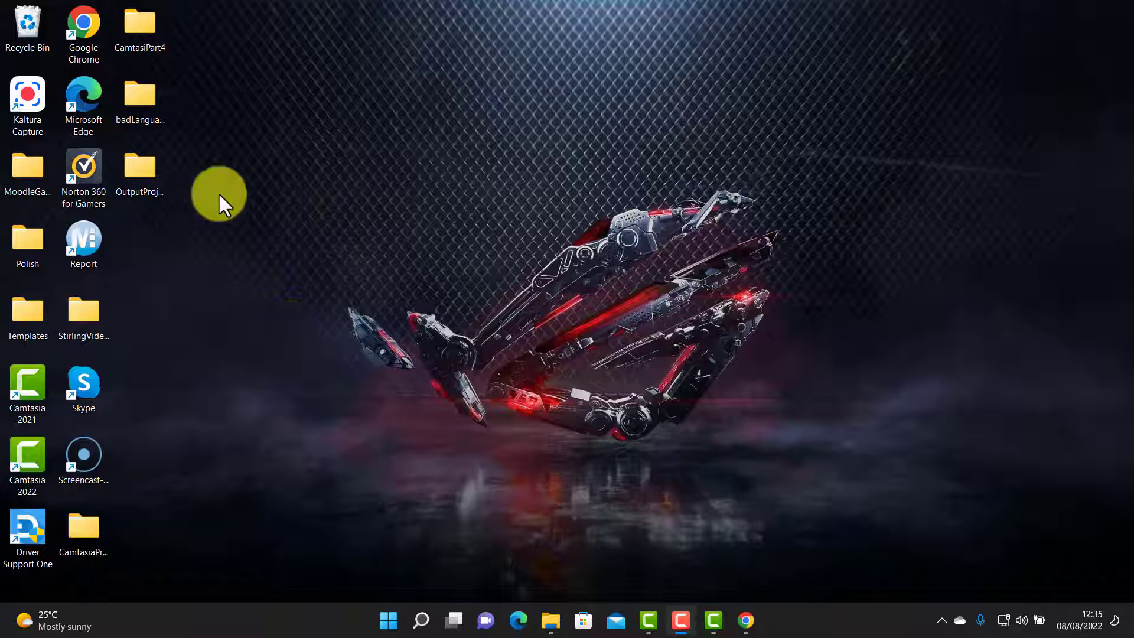
Open the OutputProjectUnit52021 folder on the desktop and select the OutputProjectUnit52021_player HTML file among the produced files.
double_click(145, 168)
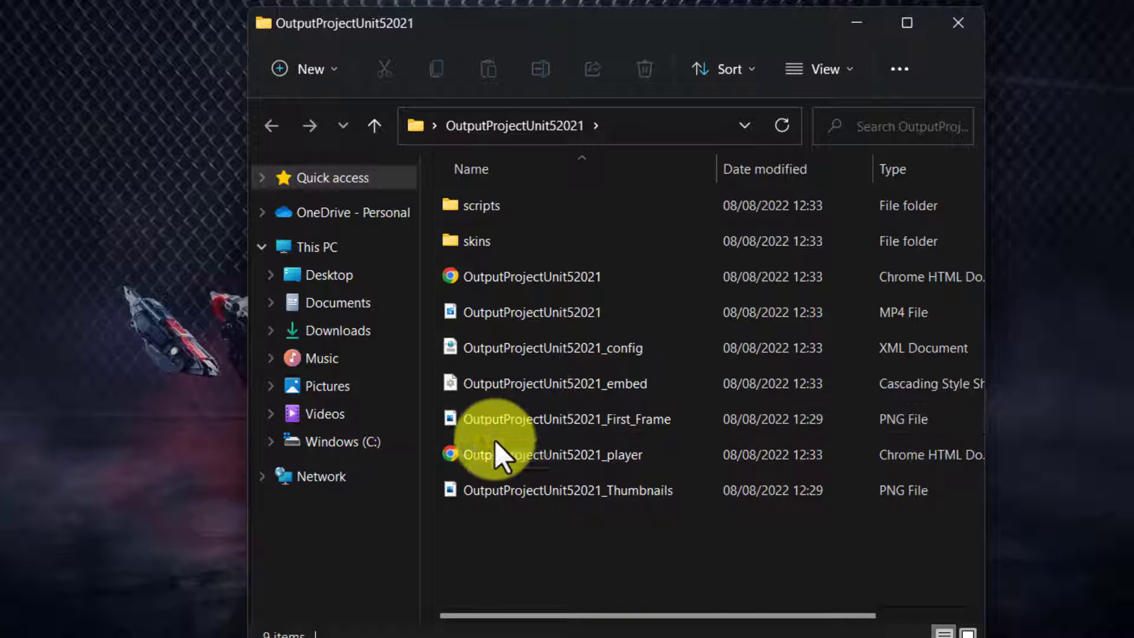
click(480, 455)
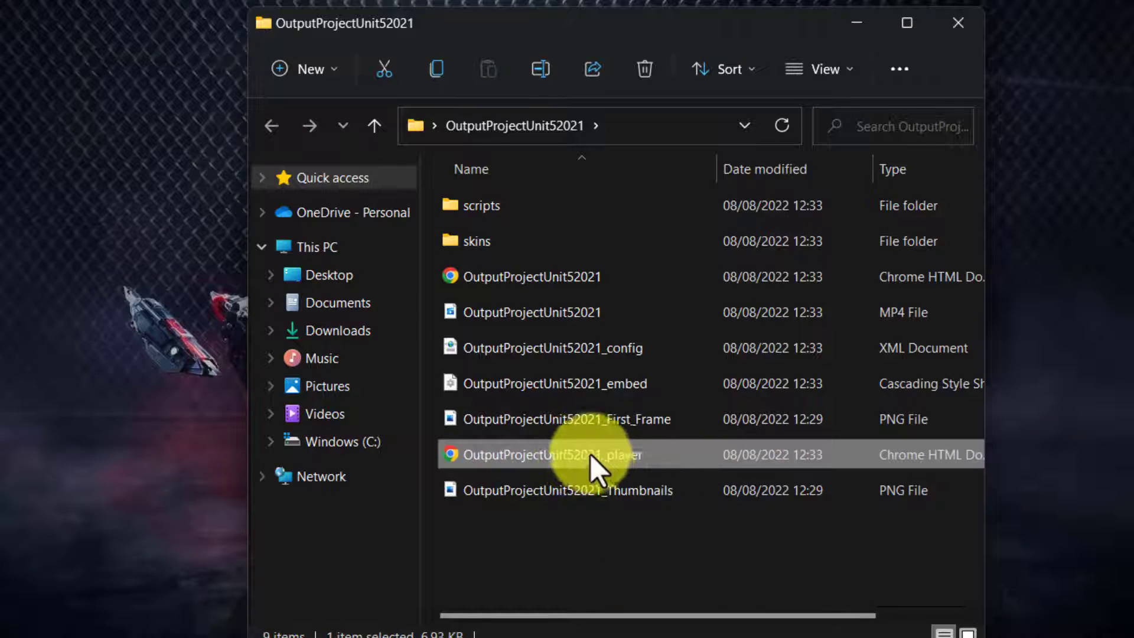